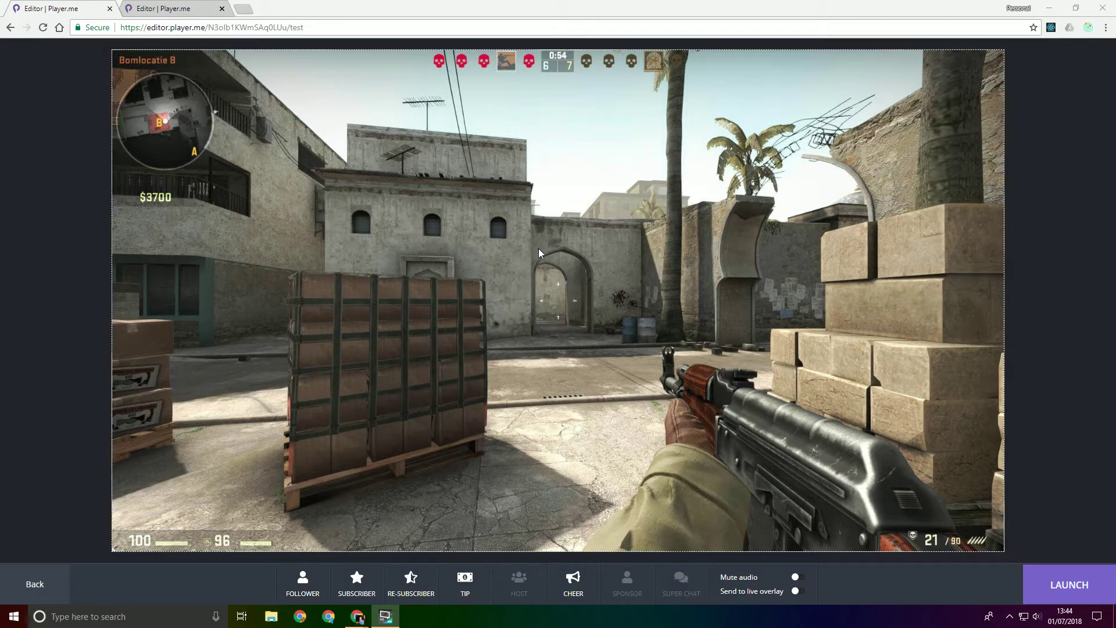
Fire a test follower alert over the game footage, then return to the Protoss - Alerts Only editor.
{"action": "left_click", "coordinate": [302, 581]}
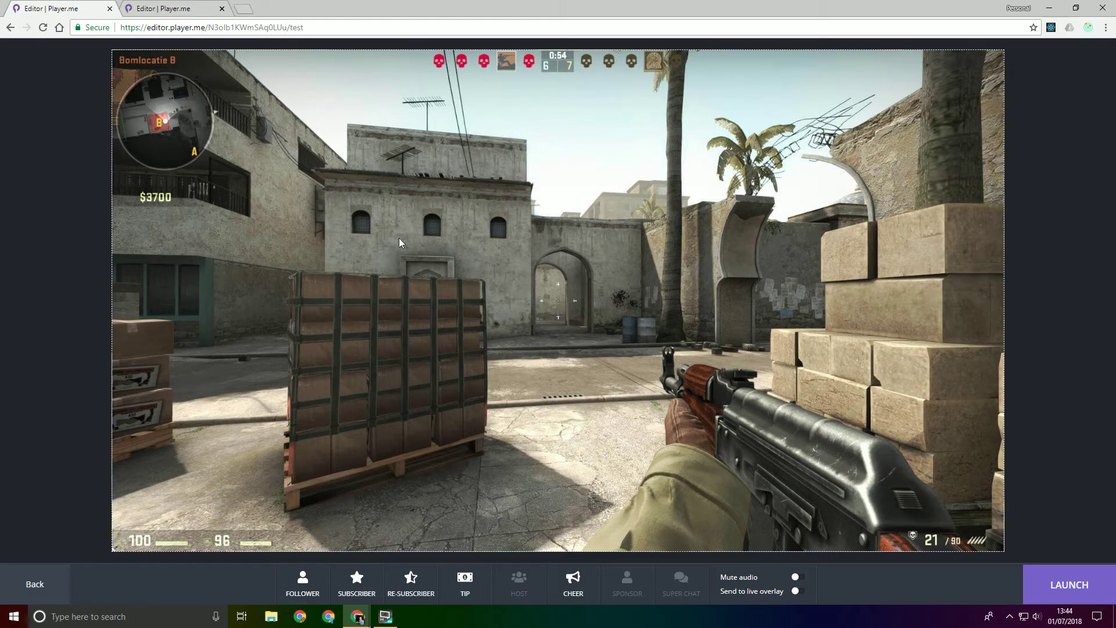
{"action": "left_click", "coordinate": [26, 588]}
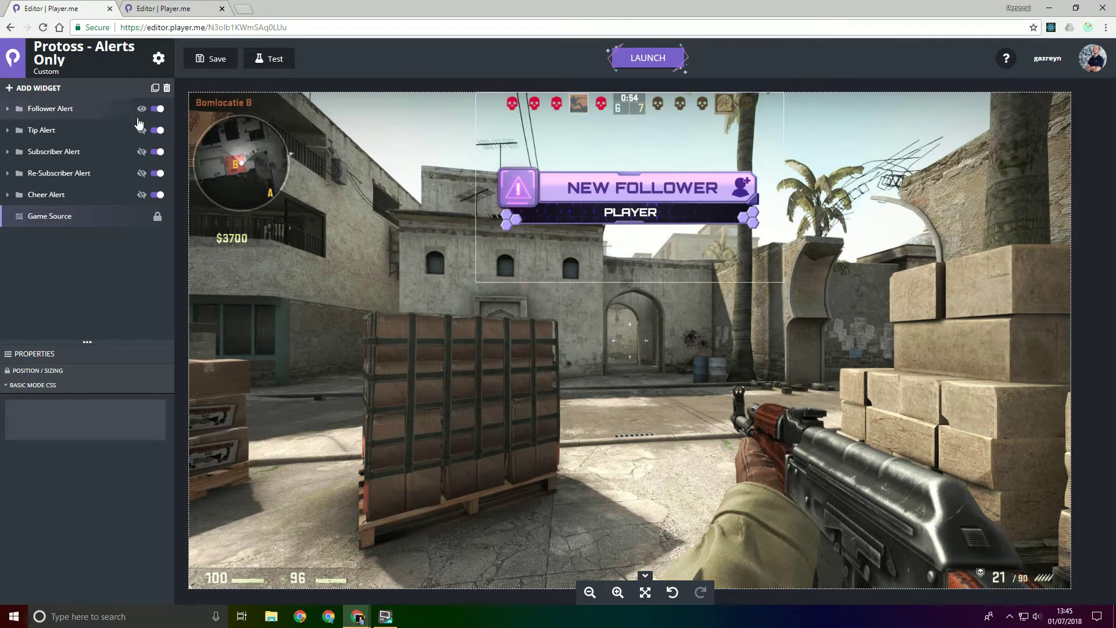
Inspect the Follower Alert's Alert Video, Name Text fade settings and {{username}} text element.
{"action": "left_click", "coordinate": [25, 110]}
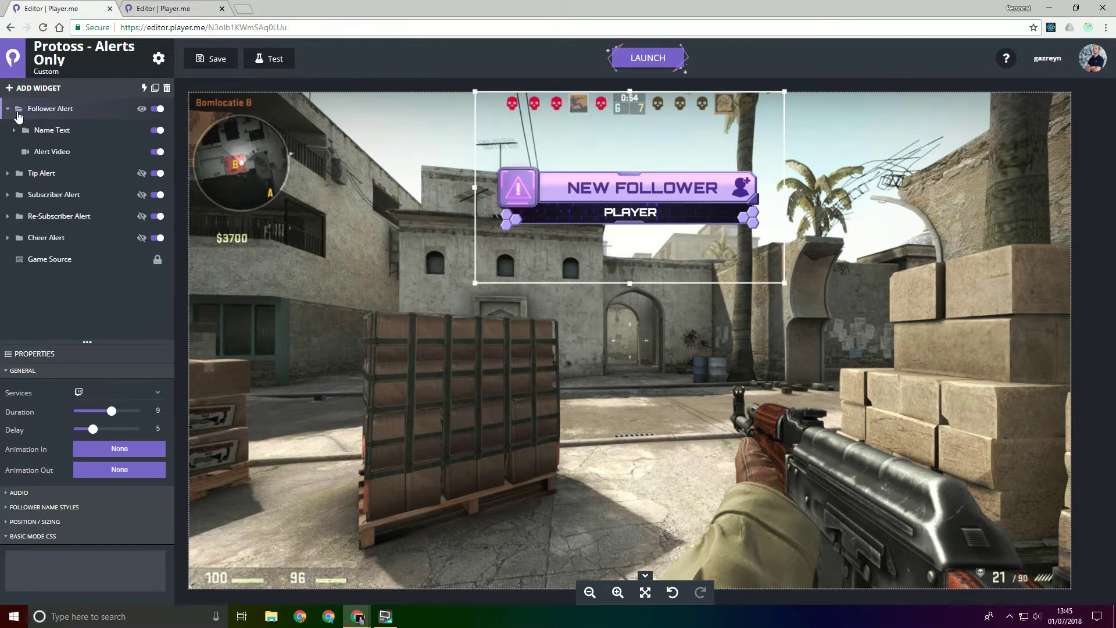
{"action": "left_click", "coordinate": [65, 154]}
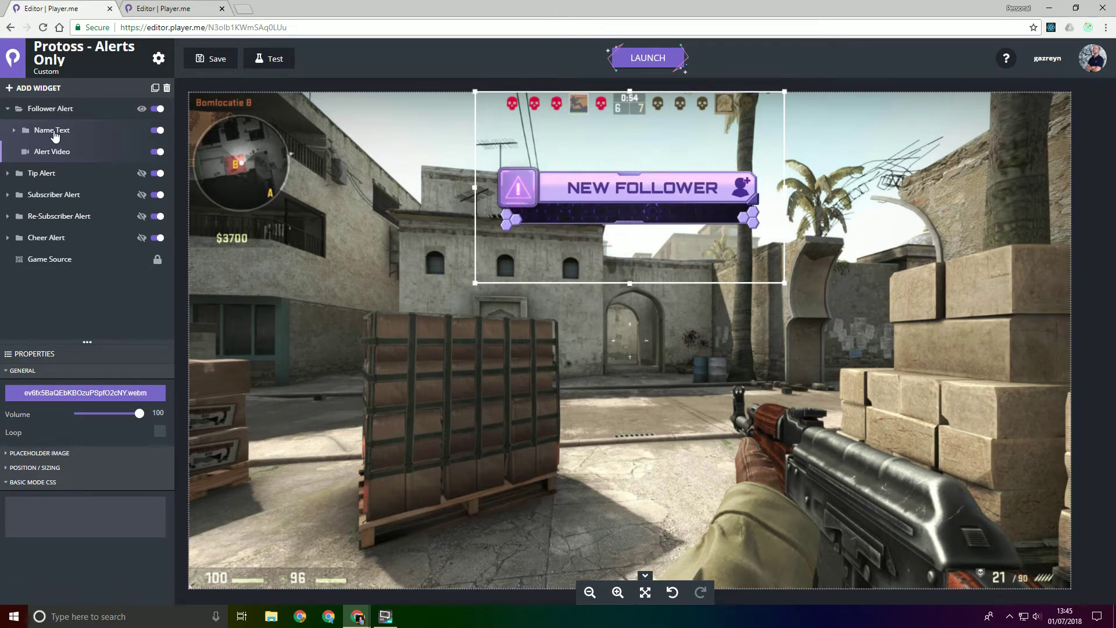
{"action": "left_click", "coordinate": [56, 135]}
{"action": "left_click", "coordinate": [47, 152]}
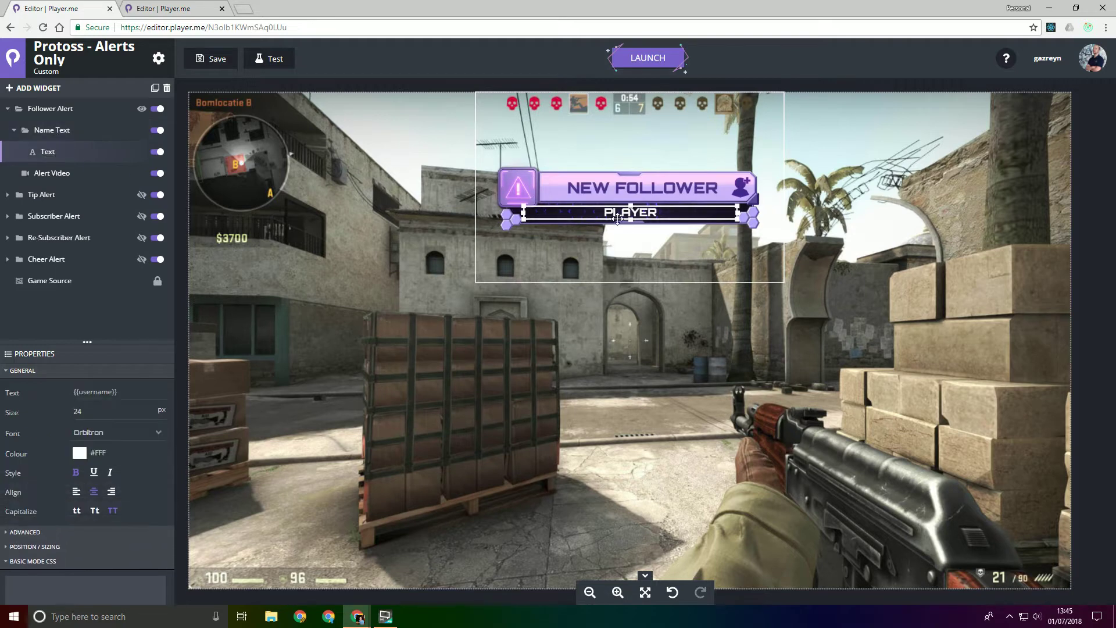
{"action": "double_click", "coordinate": [643, 215]}
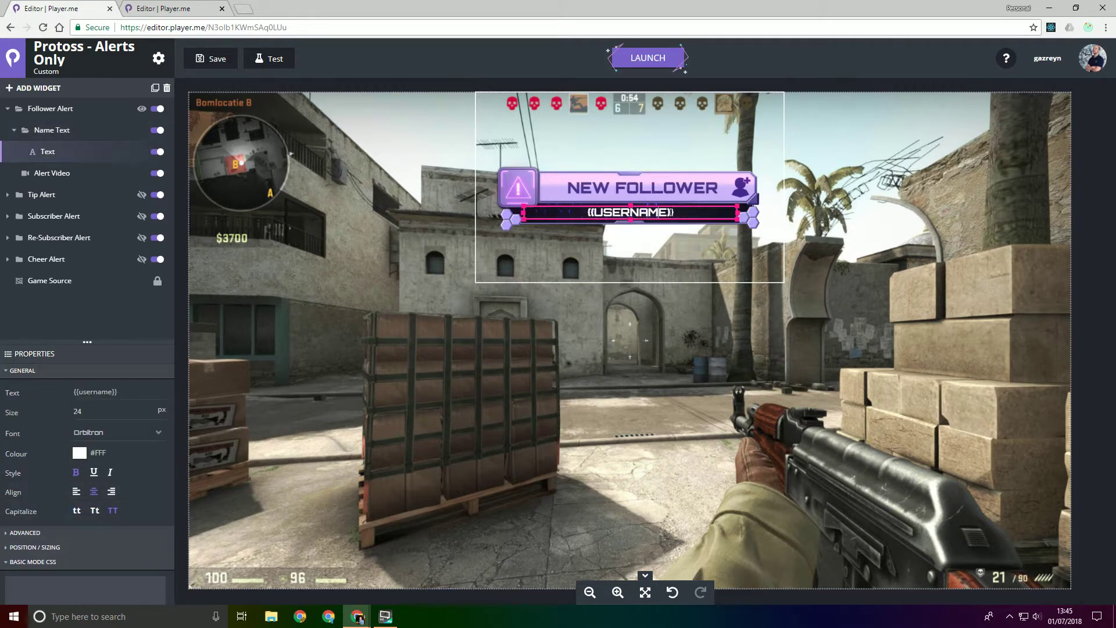
{"action": "left_click_drag", "start_coordinate": [675, 212], "coordinate": [584, 213]}
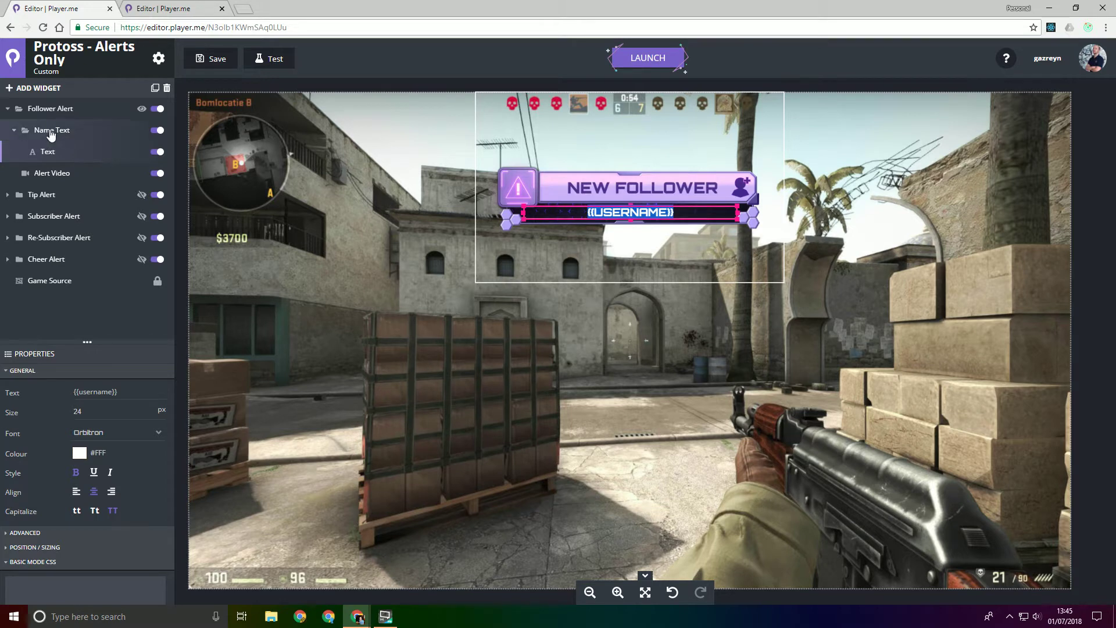
{"action": "left_click", "coordinate": [26, 128]}
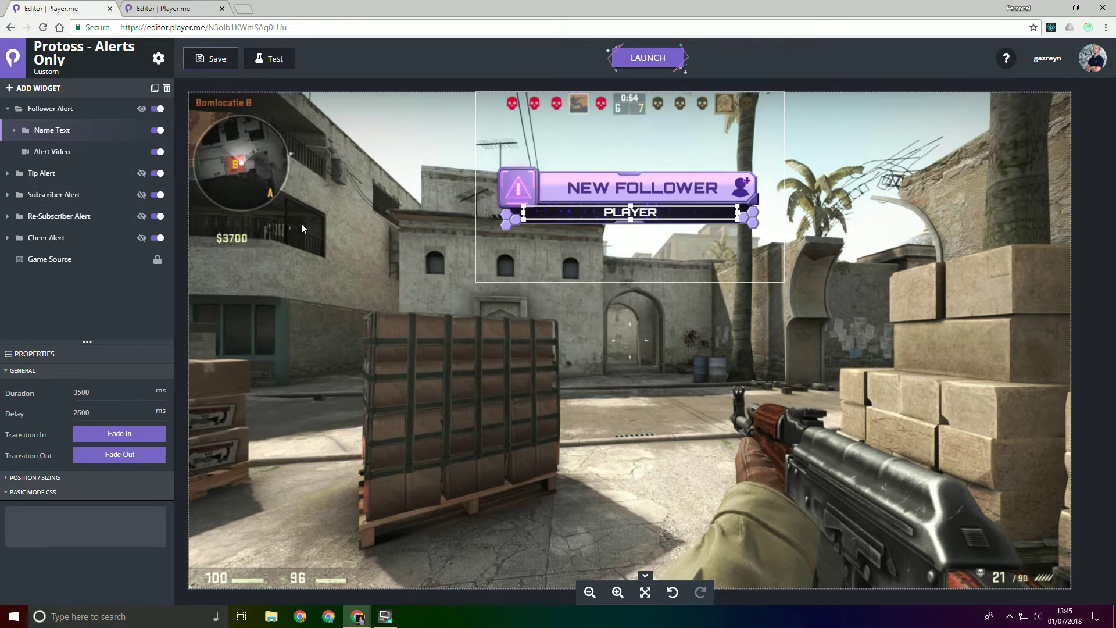
{"action": "left_click", "coordinate": [364, 235]}
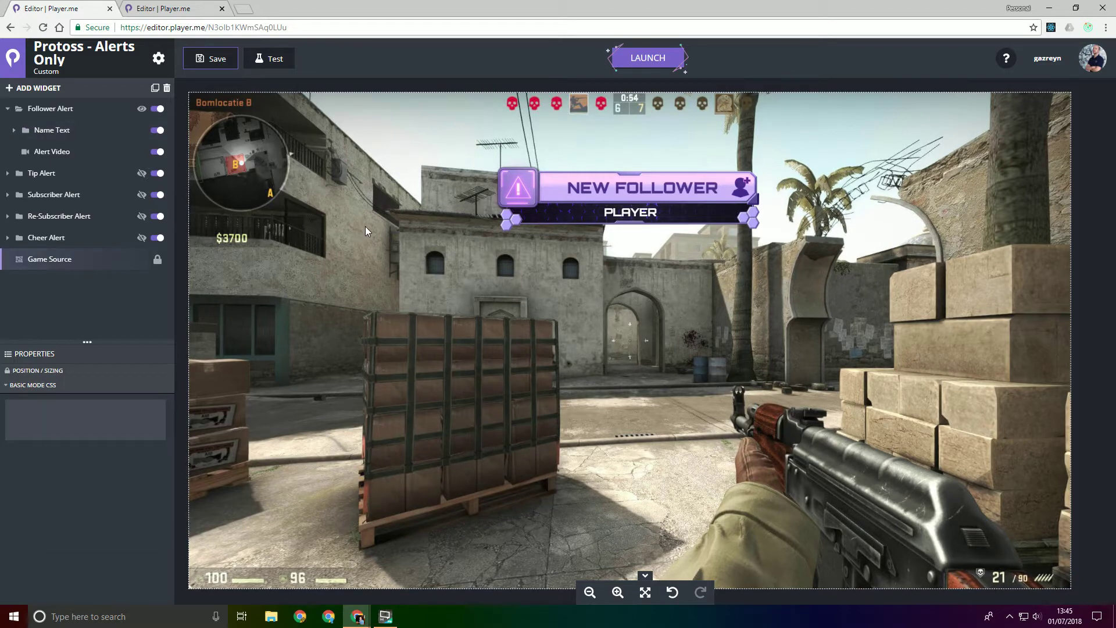
Add a Follower Alert widget to the Animated Alert - Tutorial overlay, keeping Services at All.
{"action": "left_click", "coordinate": [175, 7]}
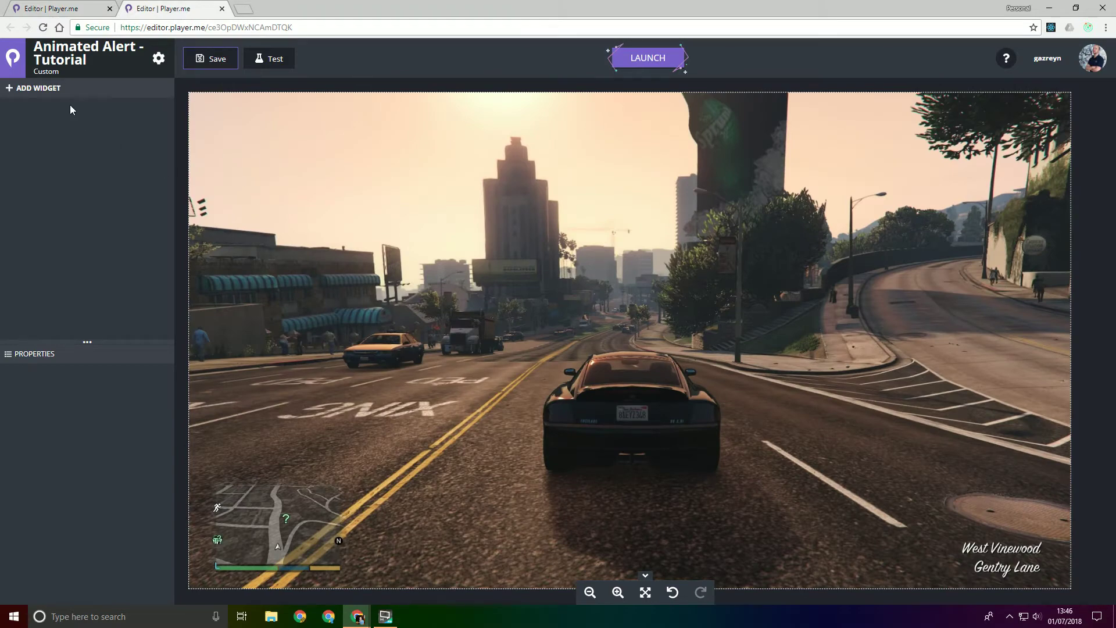
{"action": "left_click", "coordinate": [42, 88]}
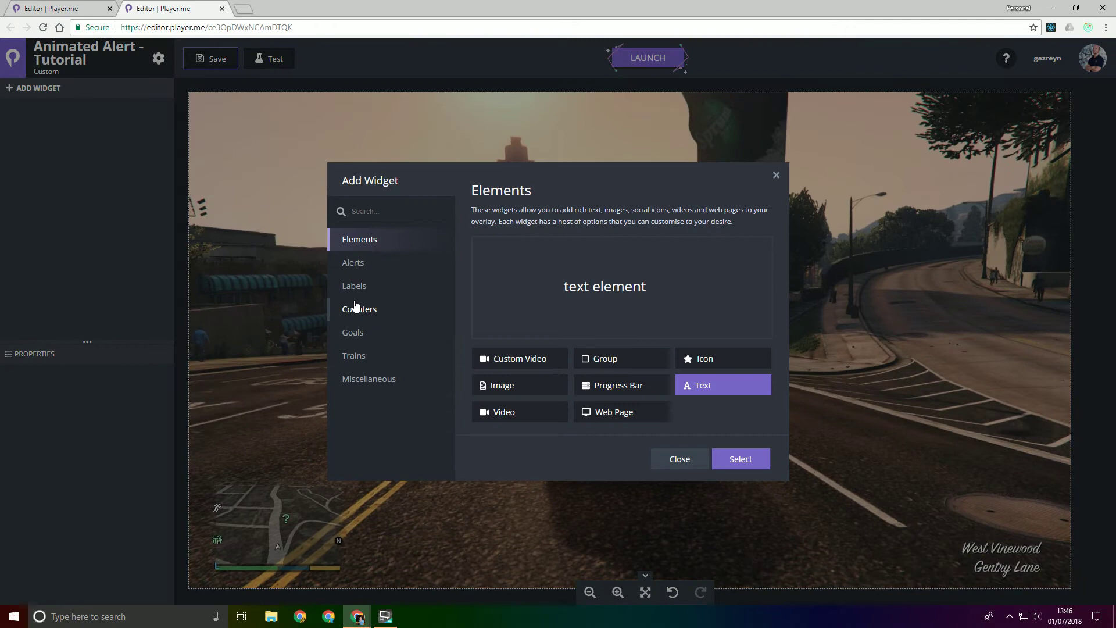
{"action": "left_click", "coordinate": [362, 264]}
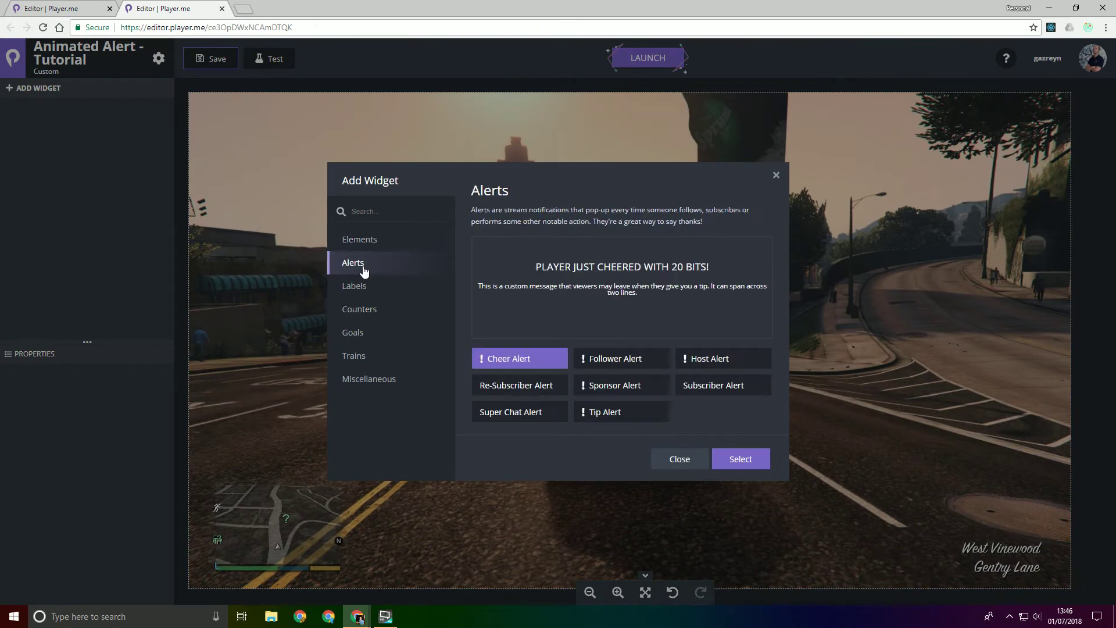
{"action": "left_click", "coordinate": [612, 367]}
{"action": "left_click", "coordinate": [738, 459]}
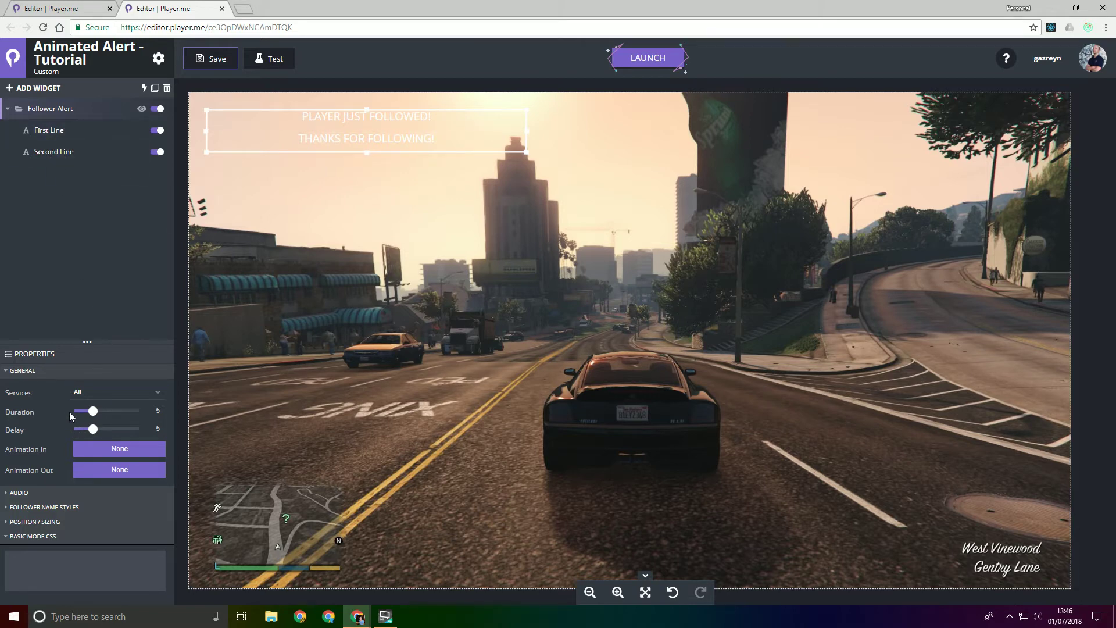
{"action": "left_click", "coordinate": [143, 393]}
{"action": "left_click", "coordinate": [145, 394]}
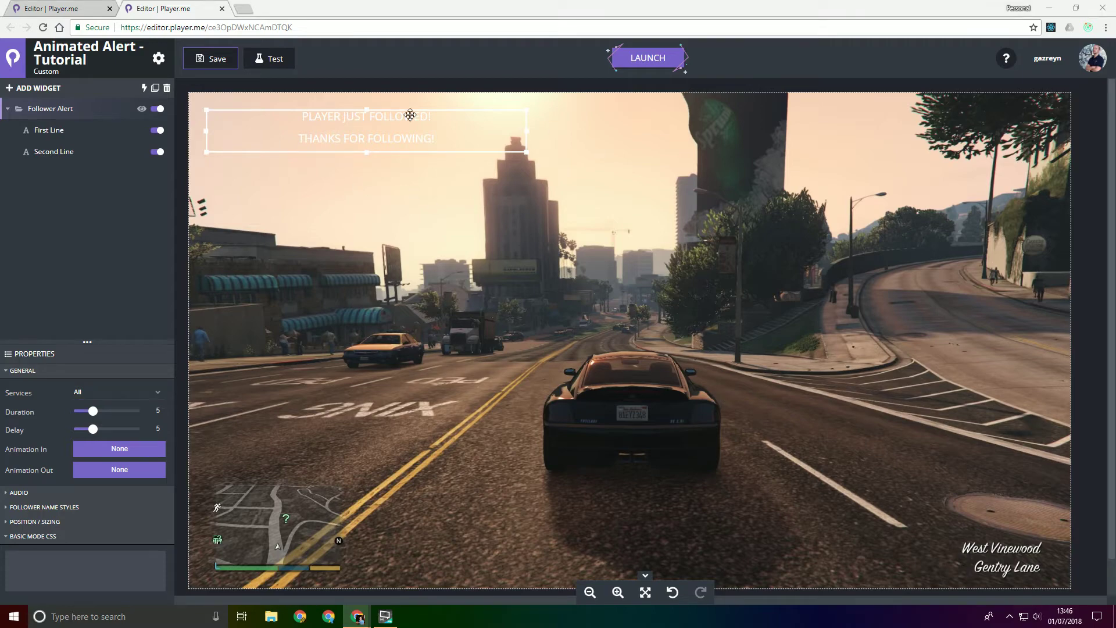
Add the FlatProtoss follower video from My Videos at top centre, with Loop unticked.
{"action": "left_click", "coordinate": [35, 88]}
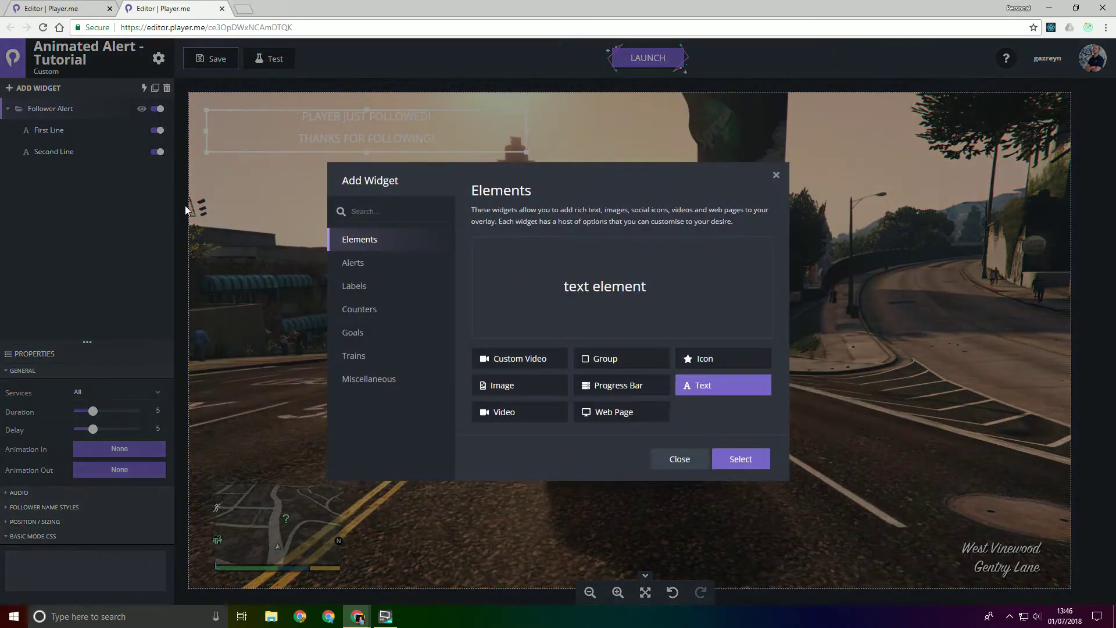
{"action": "left_click", "coordinate": [511, 360]}
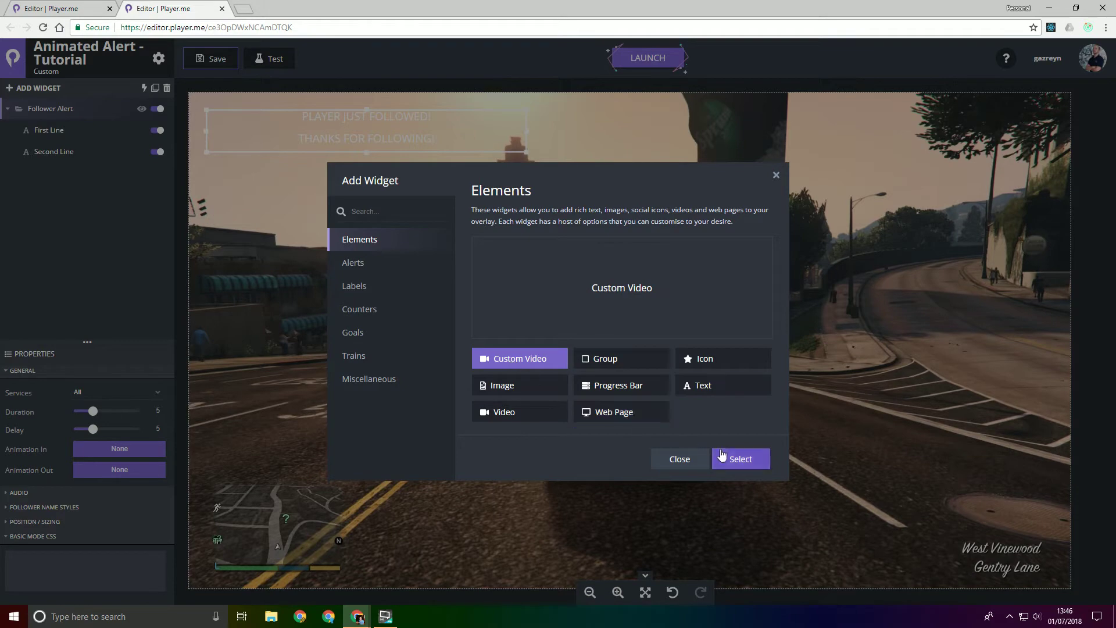
{"action": "left_click", "coordinate": [752, 465]}
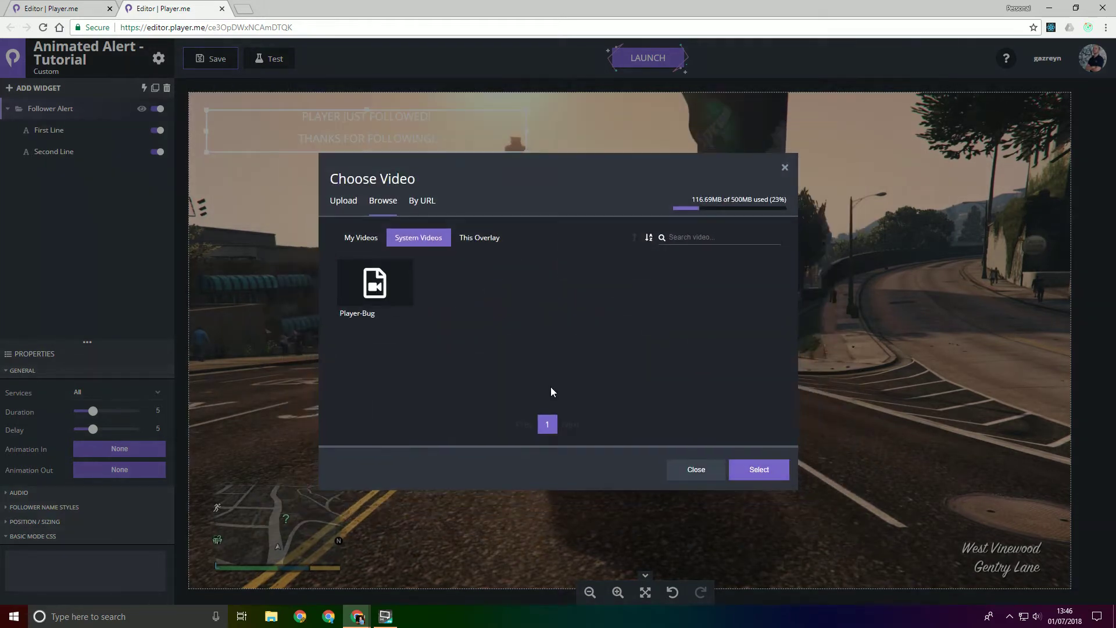
{"action": "left_click", "coordinate": [361, 239]}
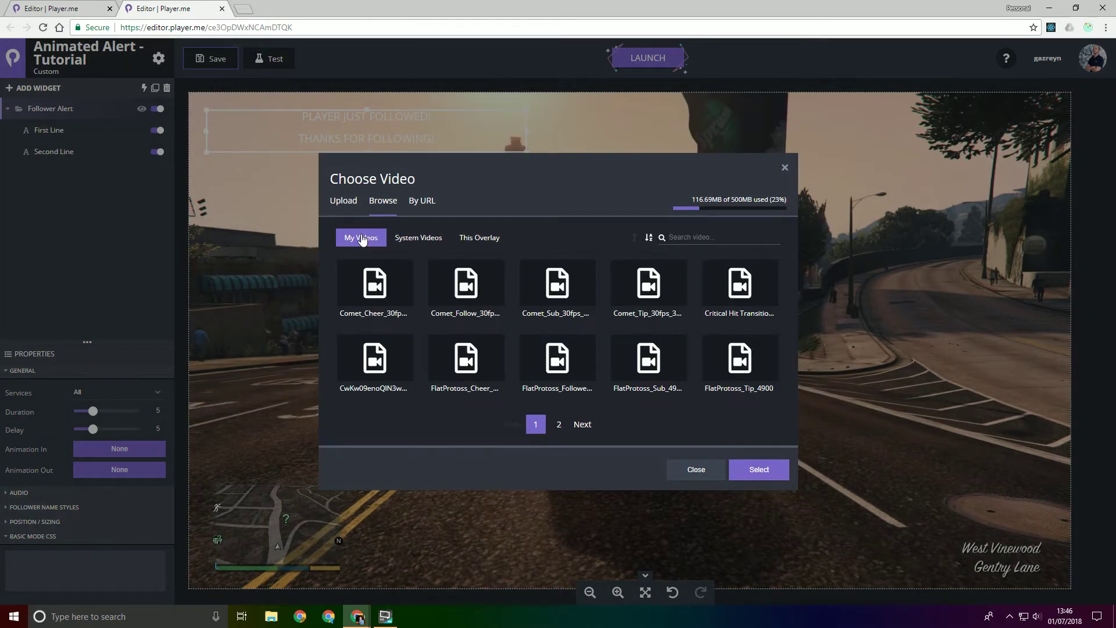
{"action": "left_click", "coordinate": [553, 362]}
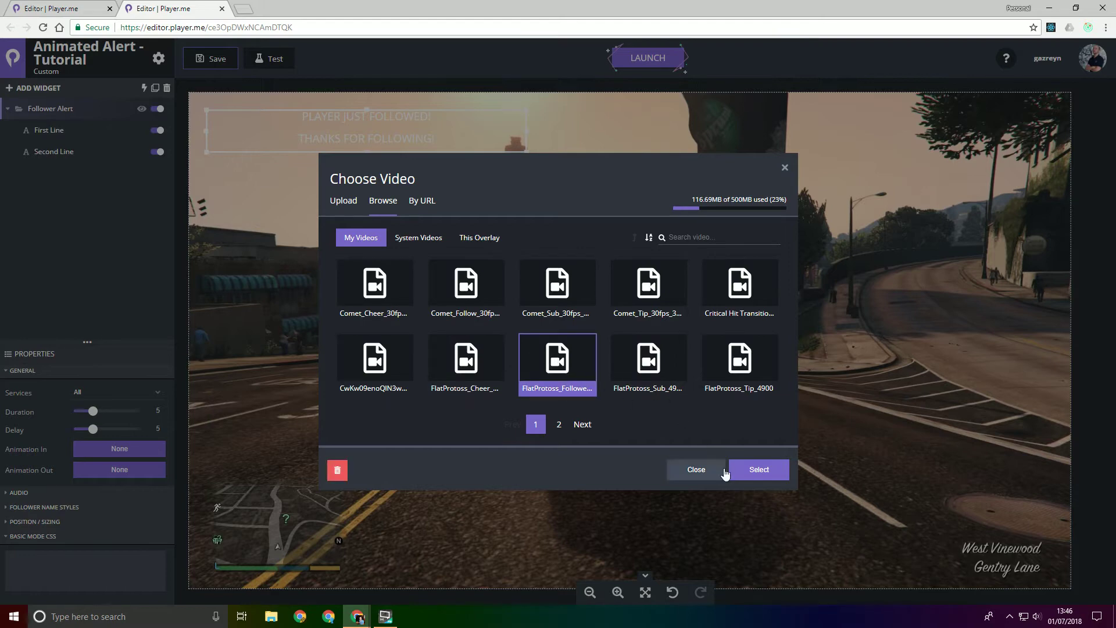
{"action": "left_click", "coordinate": [750, 475]}
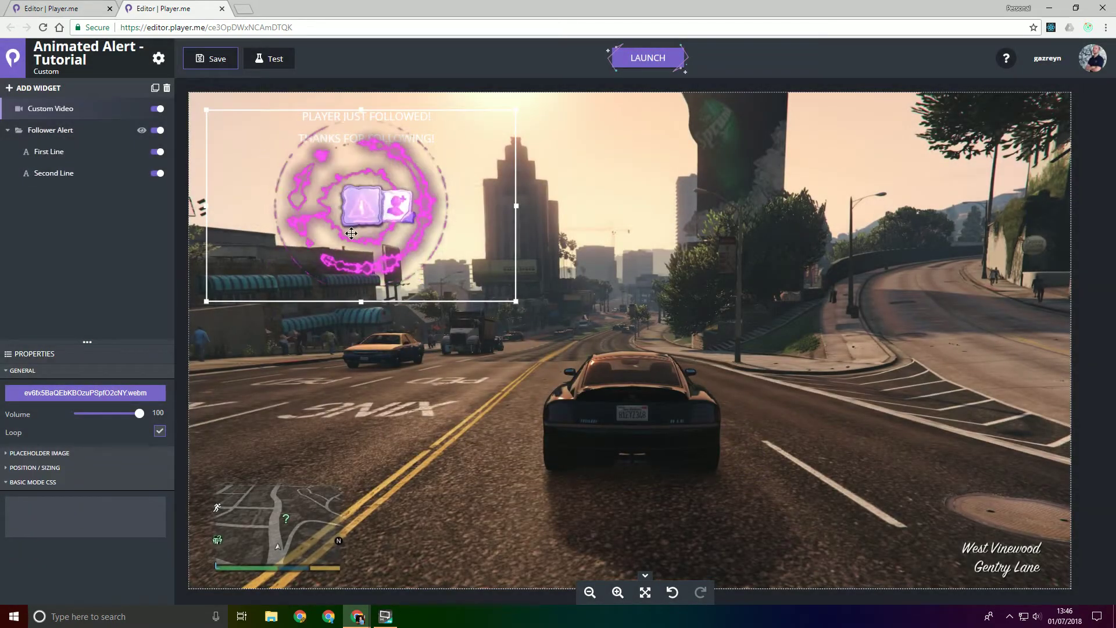
{"action": "left_click_drag", "start_coordinate": [351, 233], "coordinate": [620, 217]}
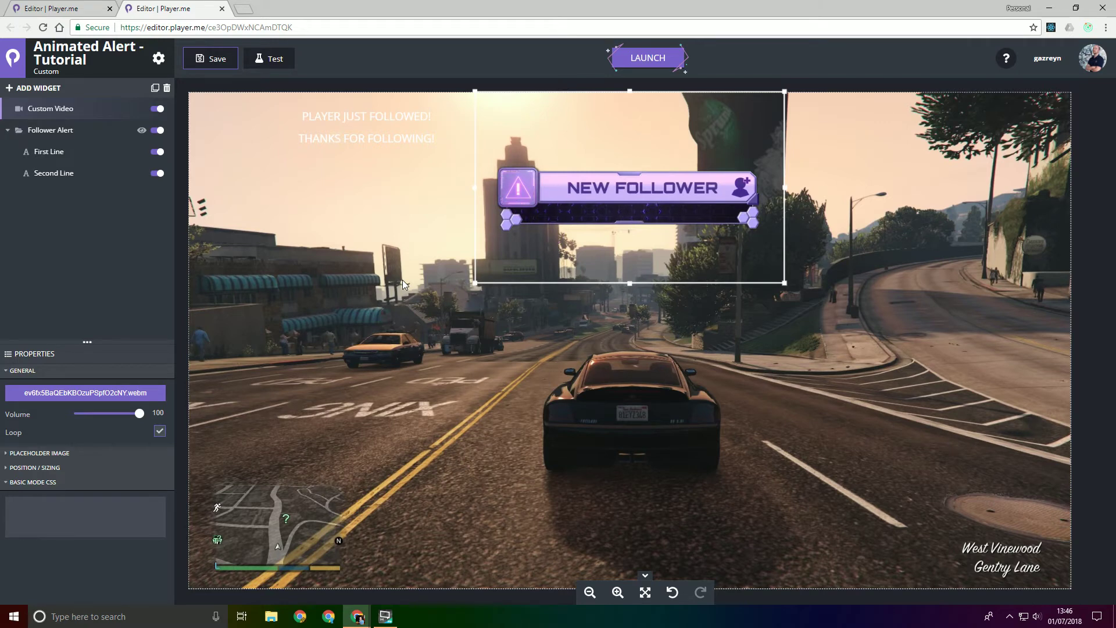
{"action": "left_click", "coordinate": [158, 433]}
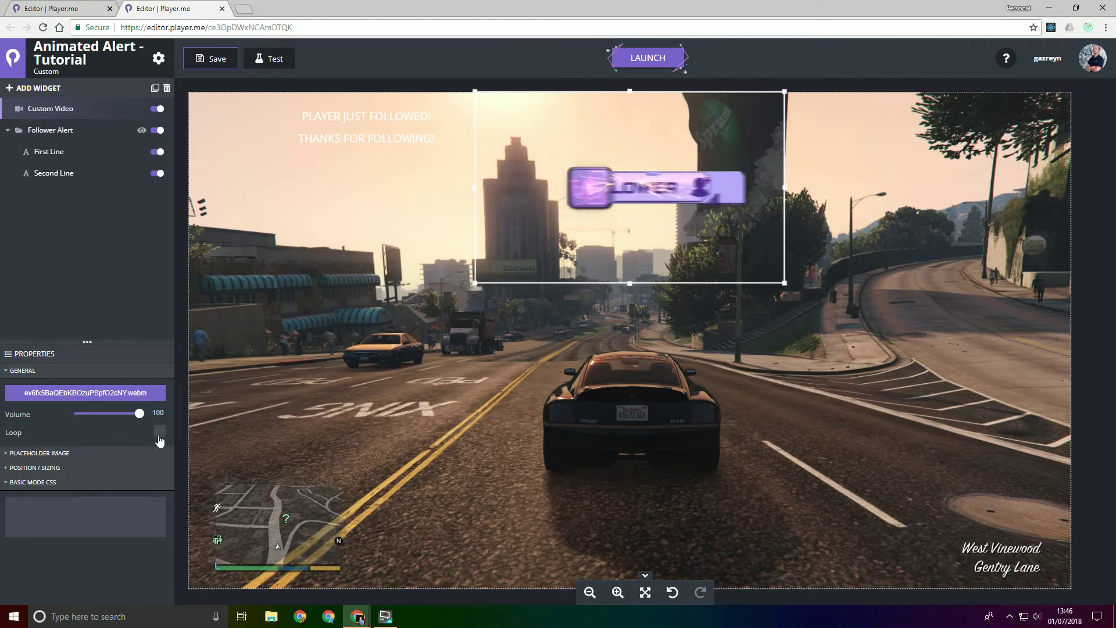
Assign the FlatProtoss_Follow banner from My Images page 2 as the video's placeholder image.
{"action": "left_click", "coordinate": [68, 459]}
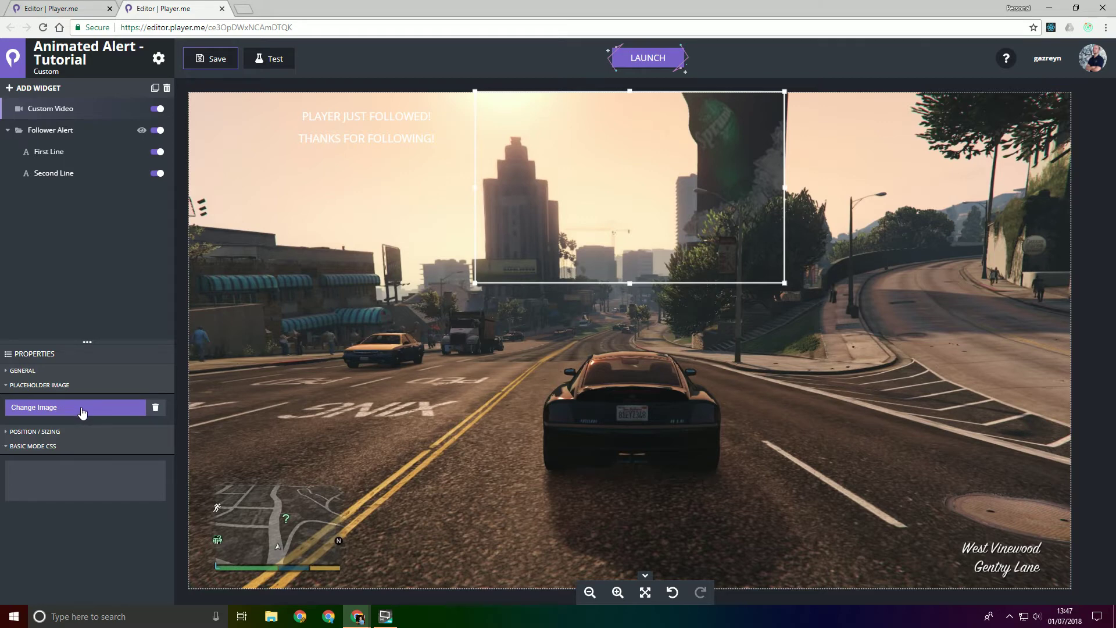
{"action": "left_click", "coordinate": [471, 298]}
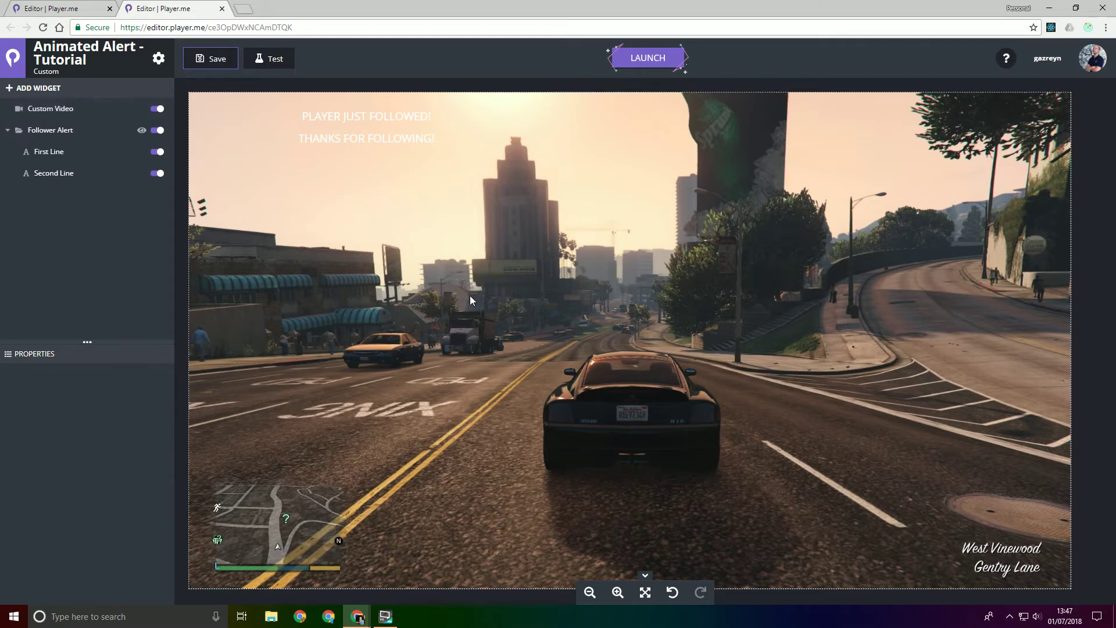
{"action": "left_click", "coordinate": [609, 190]}
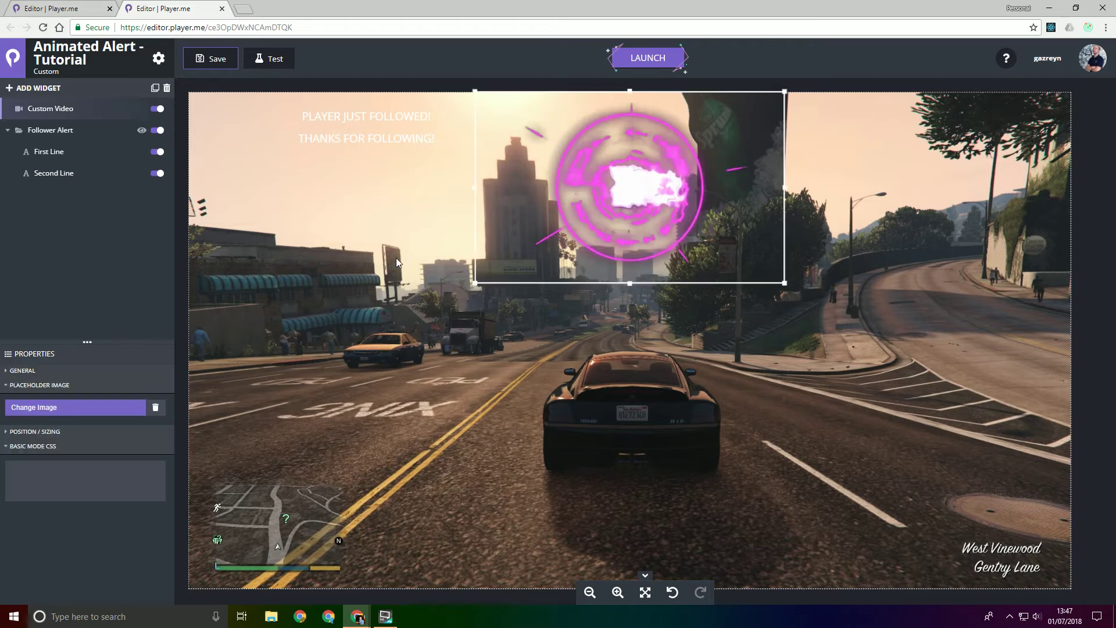
{"action": "left_click", "coordinate": [63, 410]}
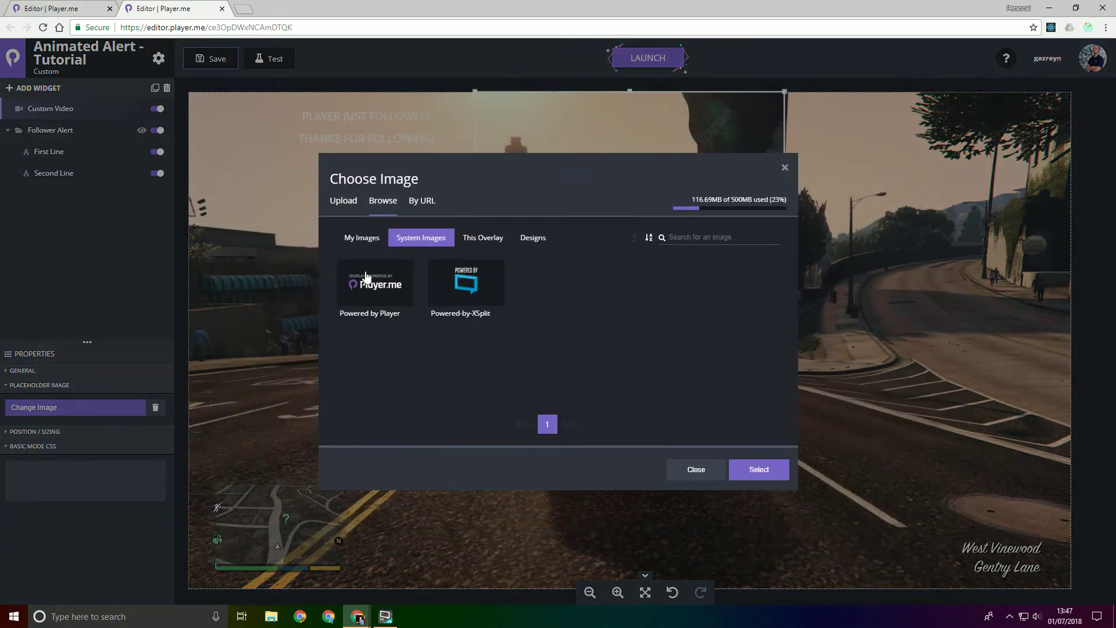
{"action": "left_click", "coordinate": [361, 239]}
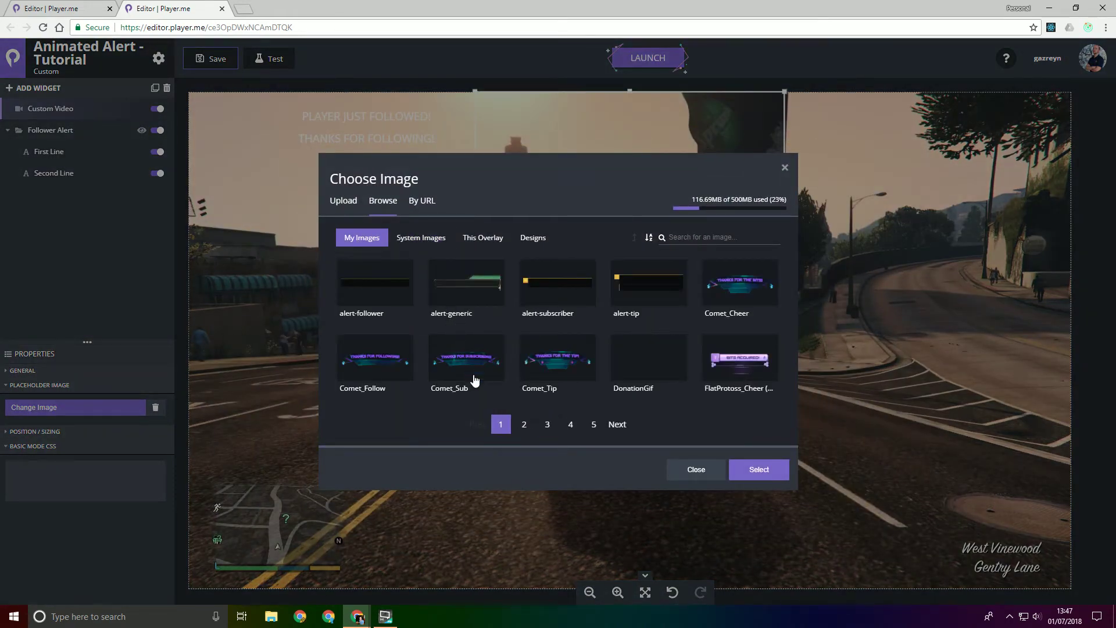
{"action": "left_click", "coordinate": [529, 434]}
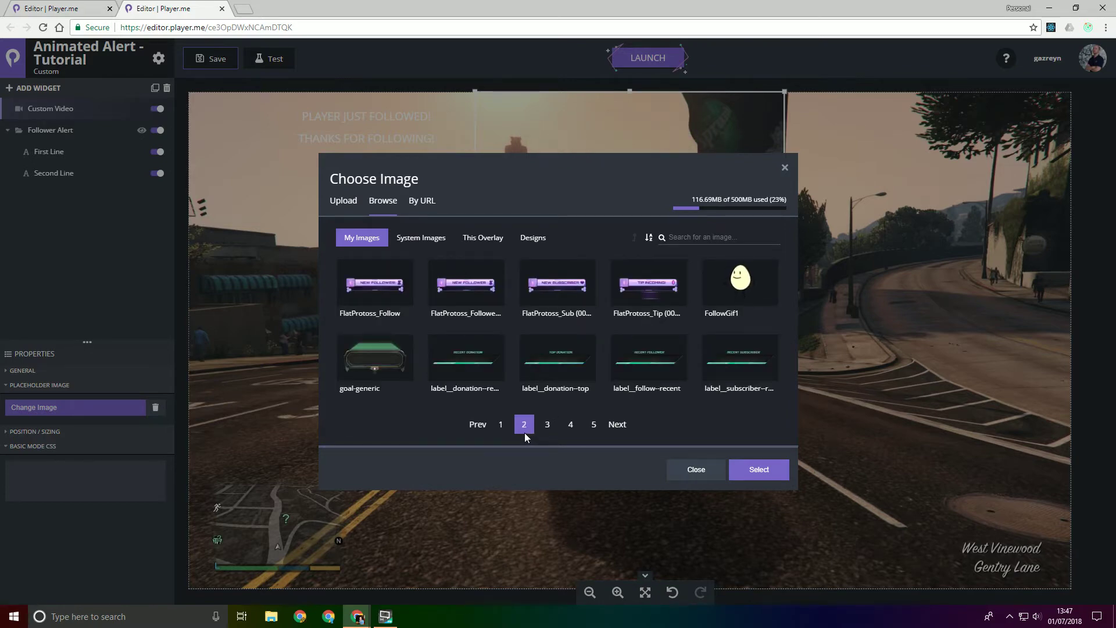
{"action": "left_click", "coordinate": [379, 292]}
{"action": "left_click", "coordinate": [452, 286]}
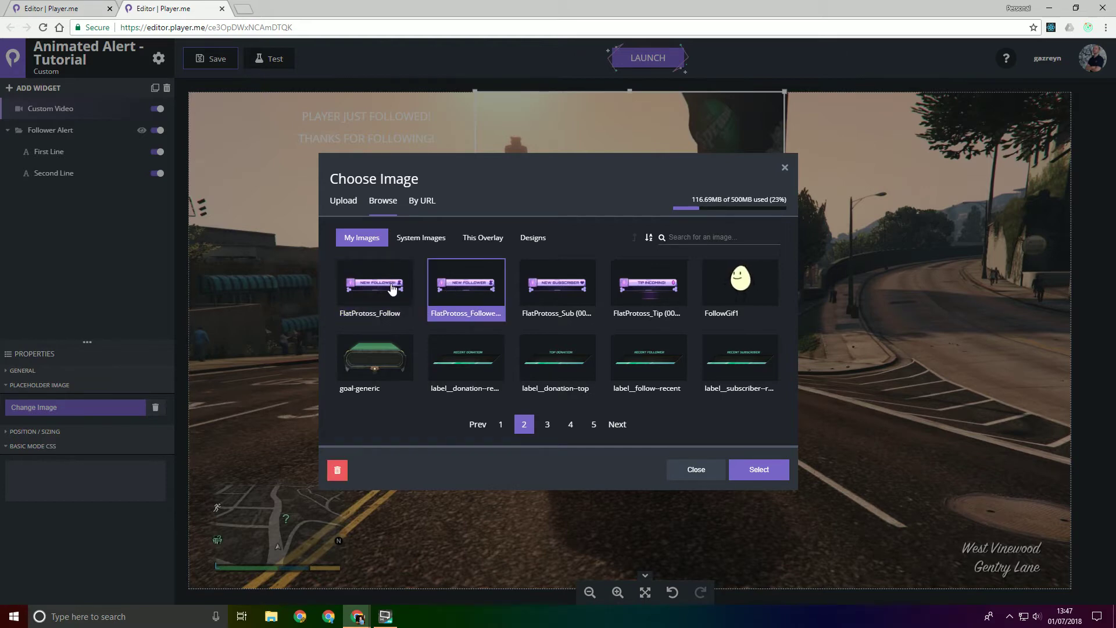
{"action": "left_click", "coordinate": [386, 292]}
{"action": "left_click", "coordinate": [758, 468]}
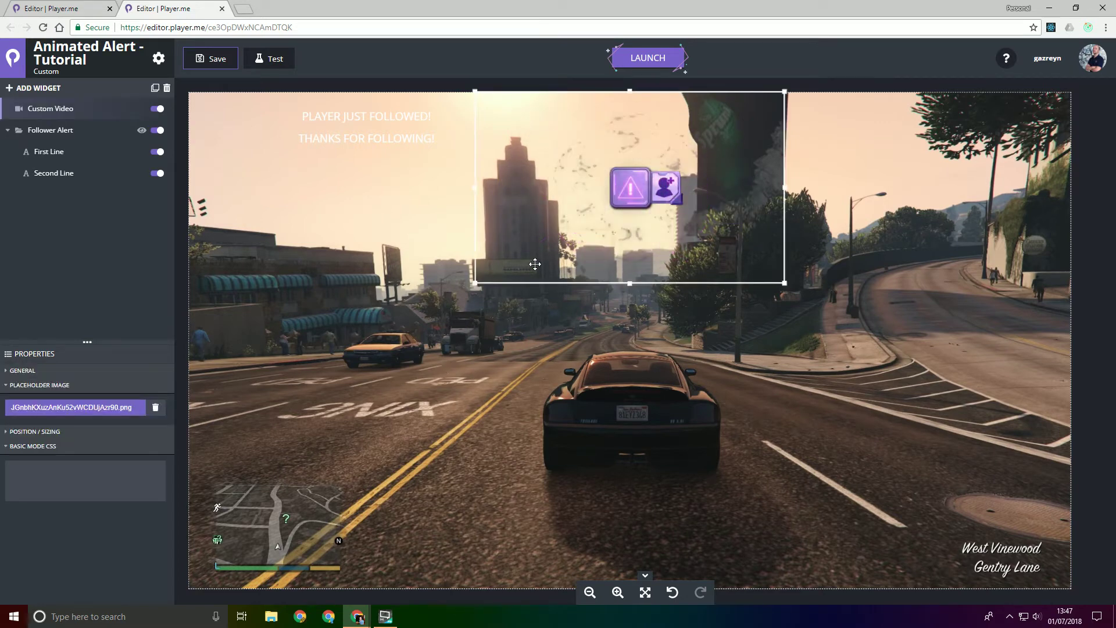
{"action": "left_click", "coordinate": [546, 341]}
Replace the placeholder with the purple NEW FOLLOWER banner from page 2 of My Images.
{"action": "left_click", "coordinate": [600, 239]}
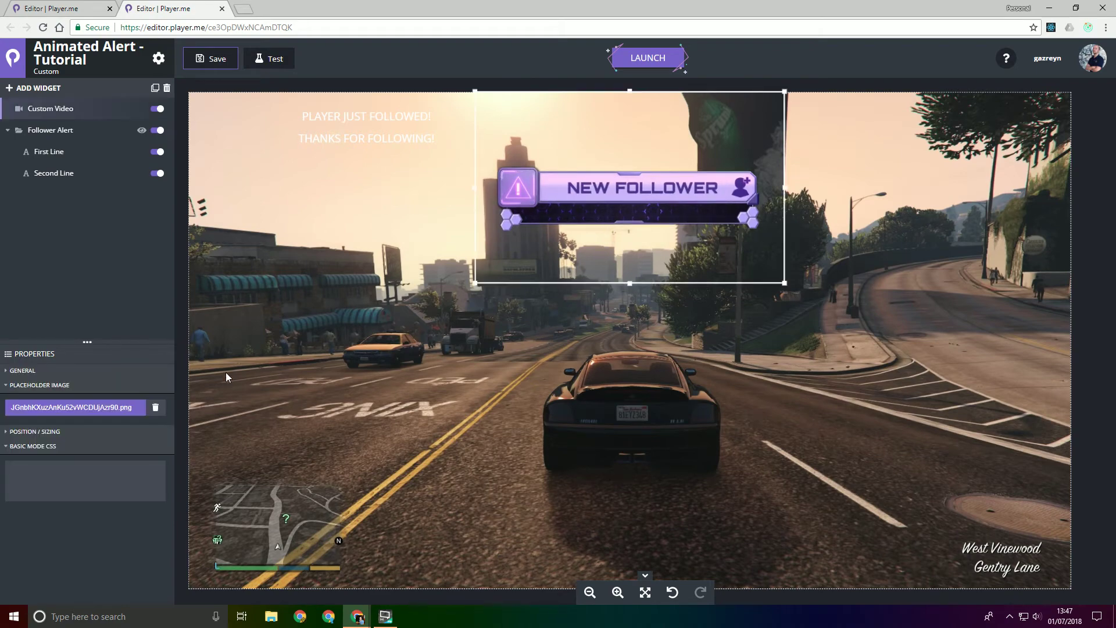
{"action": "left_click", "coordinate": [91, 409]}
{"action": "left_click", "coordinate": [372, 238]}
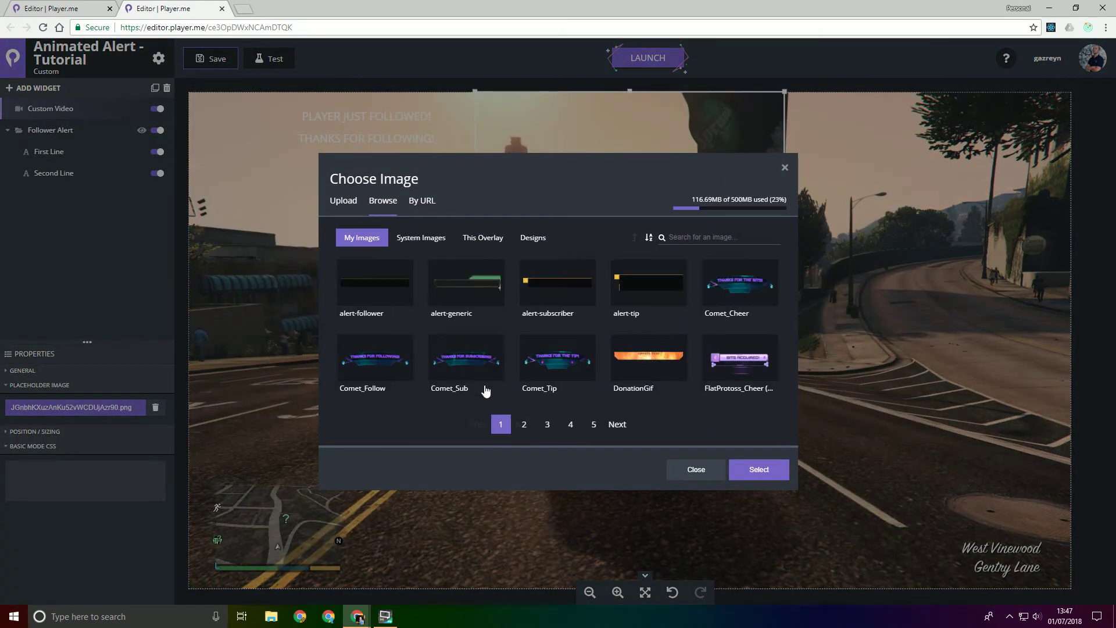
{"action": "left_click", "coordinate": [546, 428]}
{"action": "left_click", "coordinate": [524, 424]}
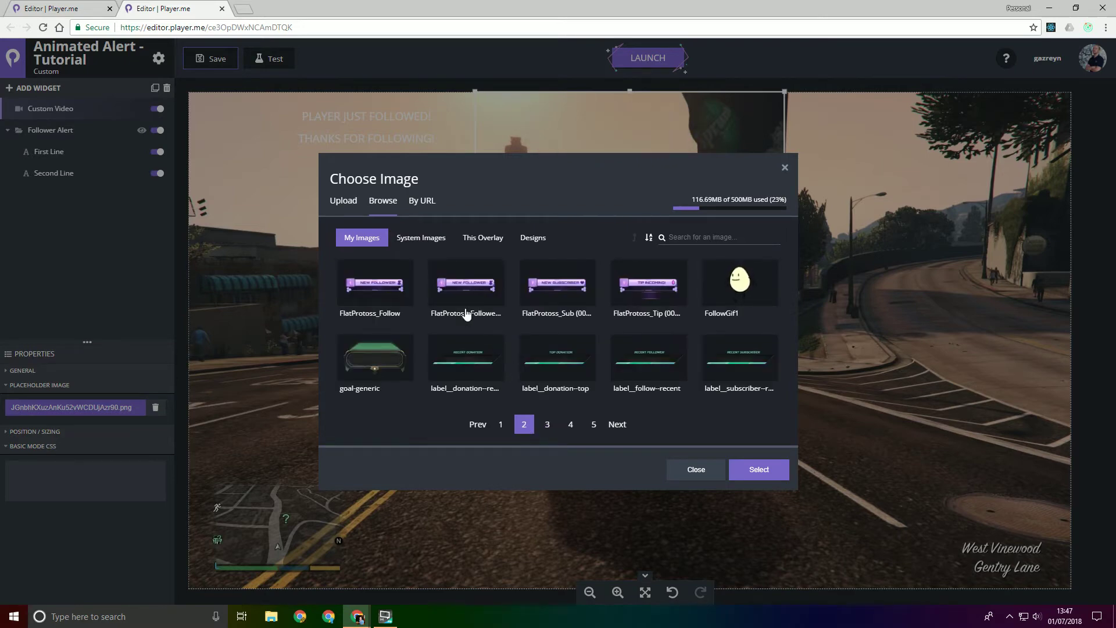
{"action": "left_click", "coordinate": [466, 286]}
{"action": "left_click", "coordinate": [752, 468]}
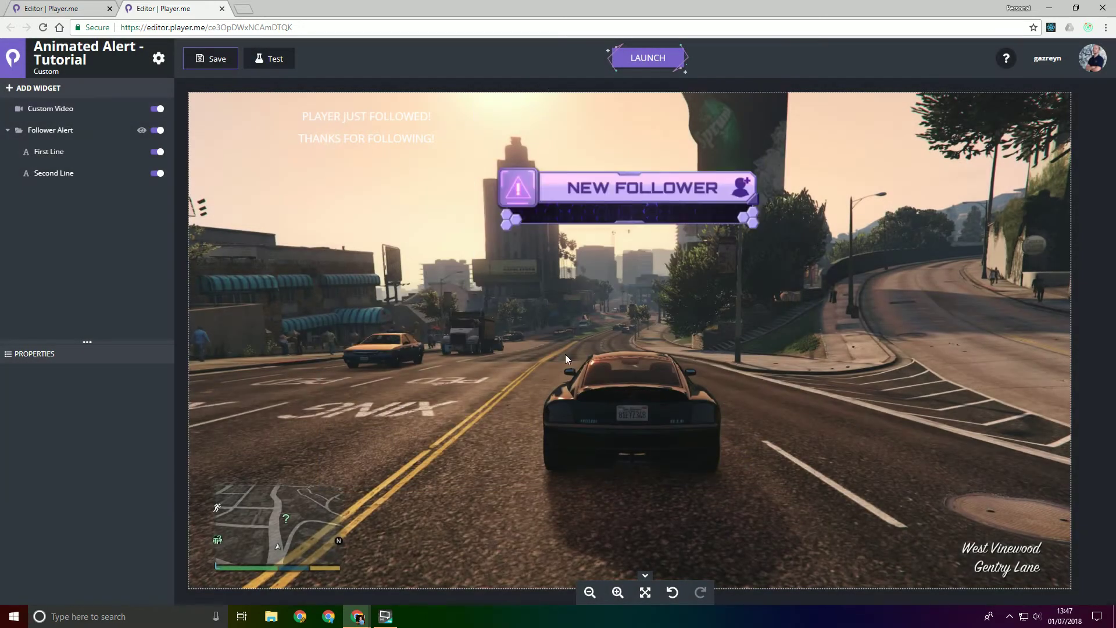
{"action": "left_click", "coordinate": [563, 386]}
Move the custom video below Second Line, rename it 'Animated Video', and select Second Line.
{"action": "left_click", "coordinate": [62, 119]}
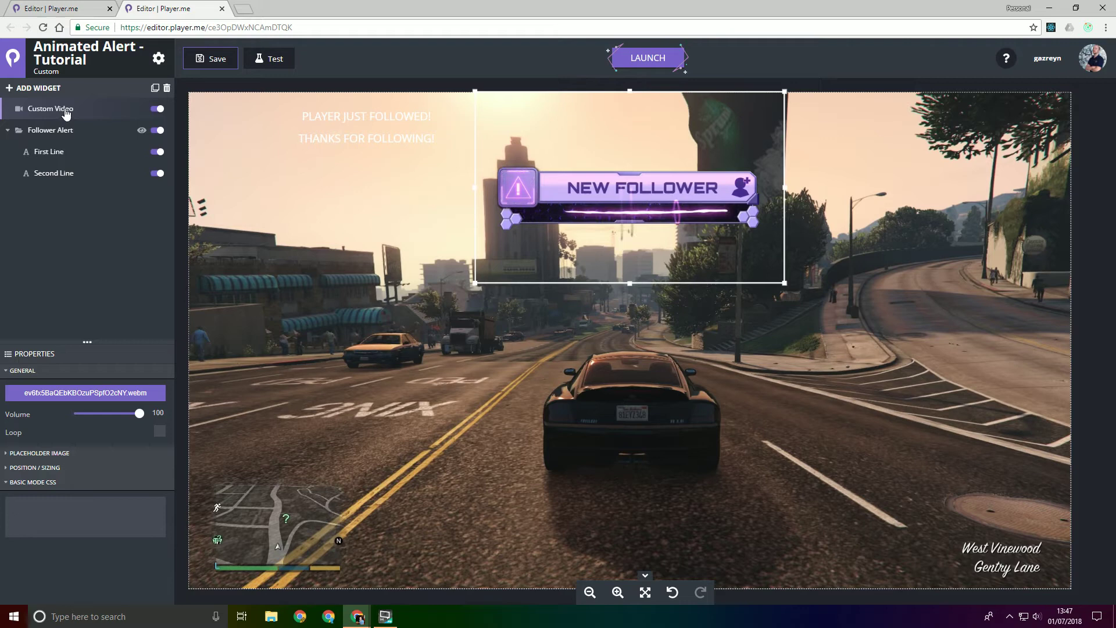
{"action": "left_click_drag", "start_coordinate": [66, 113], "coordinate": [53, 168]}
{"action": "right_click", "coordinate": [54, 173]}
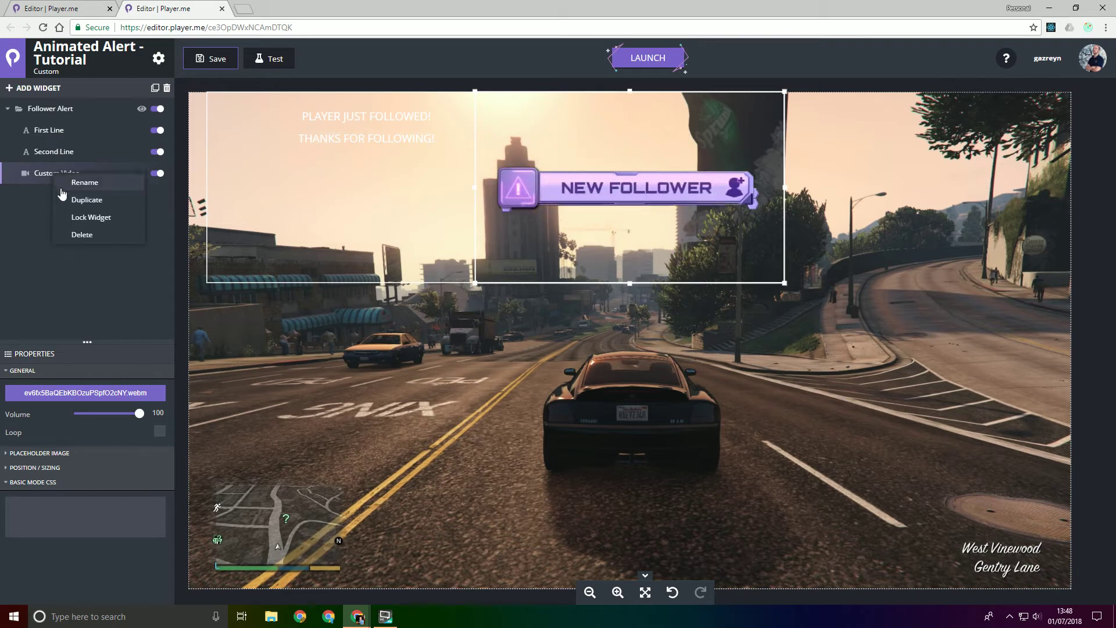
{"action": "left_click", "coordinate": [78, 185]}
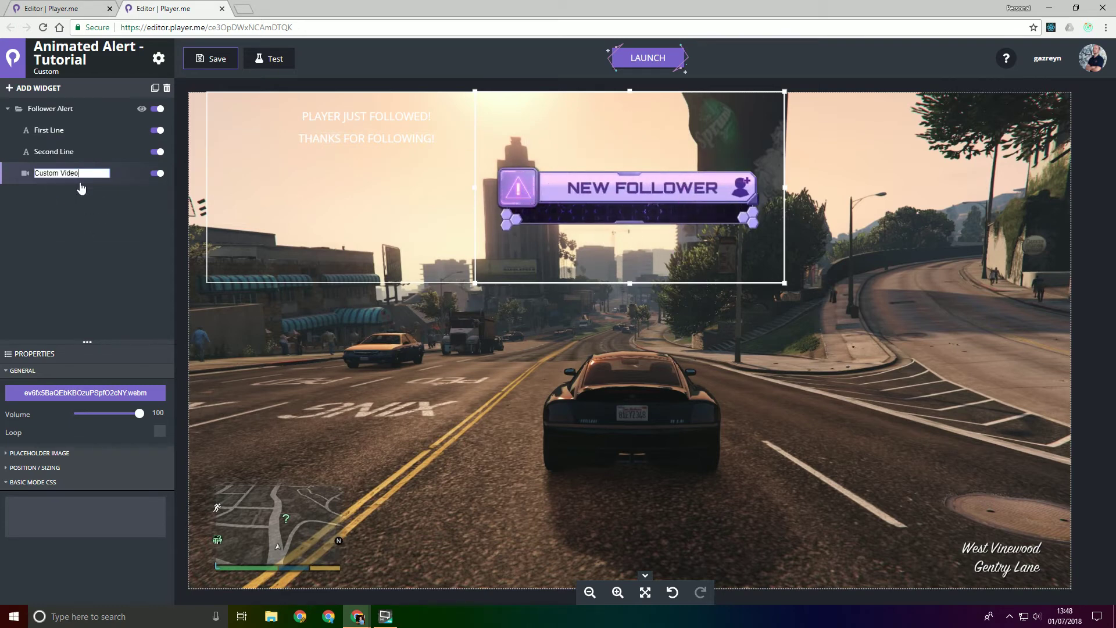
{"action": "key", "text": "ctrl+a"}
{"action": "type", "text": "Animated Video"}
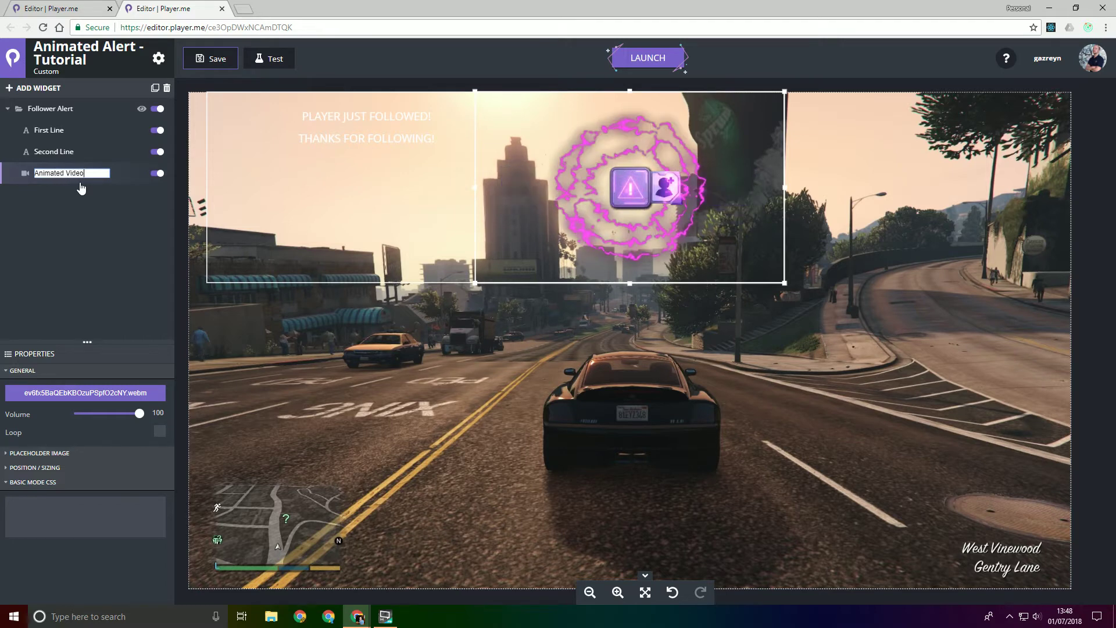
{"action": "key", "text": "Return"}
{"action": "left_click", "coordinate": [46, 154]}
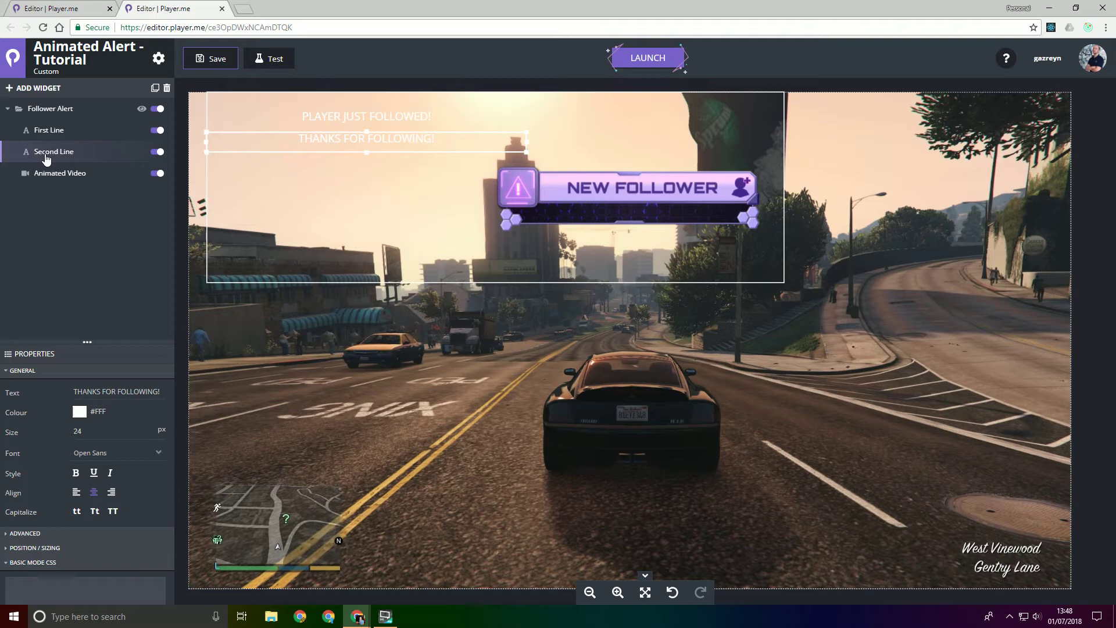
Delete Second Line and move the first line onto the banner, narrowed and centred.
{"action": "key", "text": "Delete"}
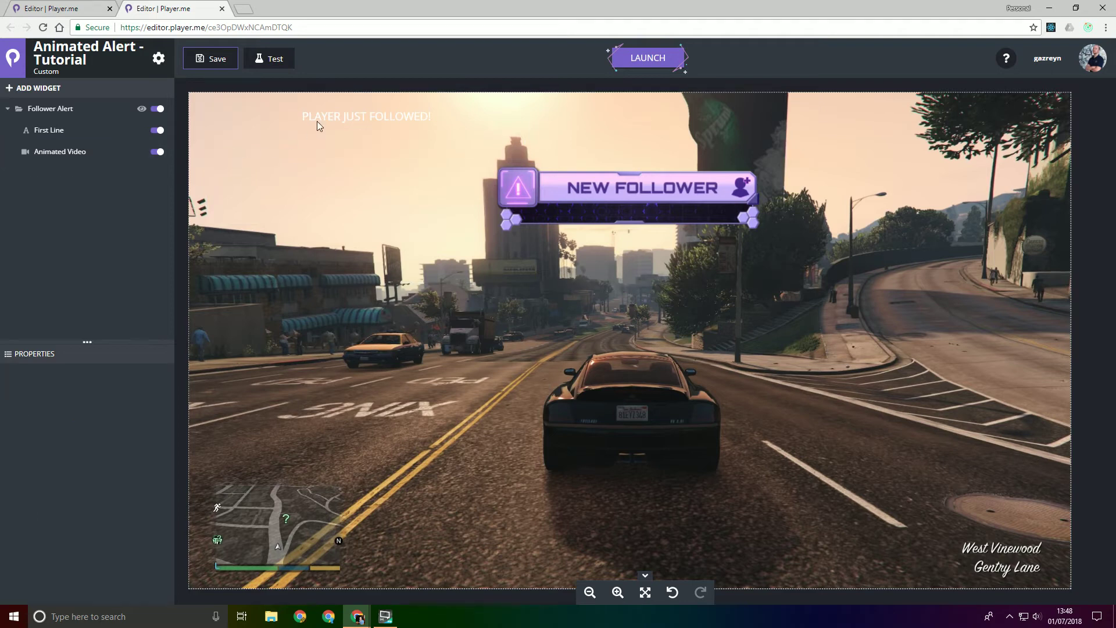
{"action": "left_click", "coordinate": [318, 125]}
{"action": "left_click_drag", "start_coordinate": [318, 125], "coordinate": [589, 209]}
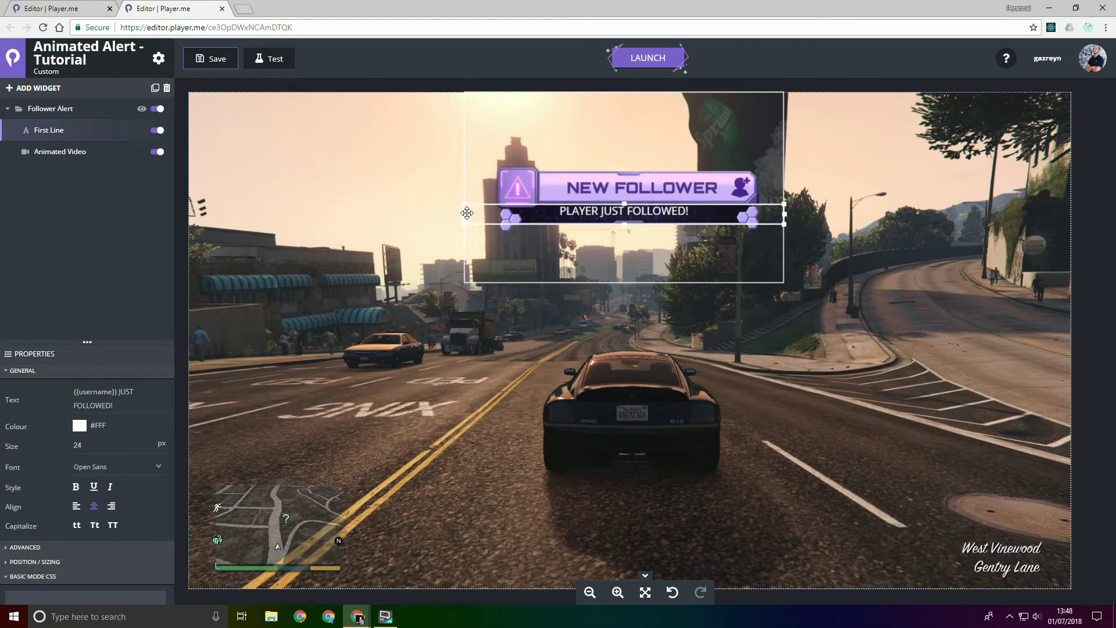
{"action": "left_click_drag", "start_coordinate": [467, 213], "coordinate": [531, 211]}
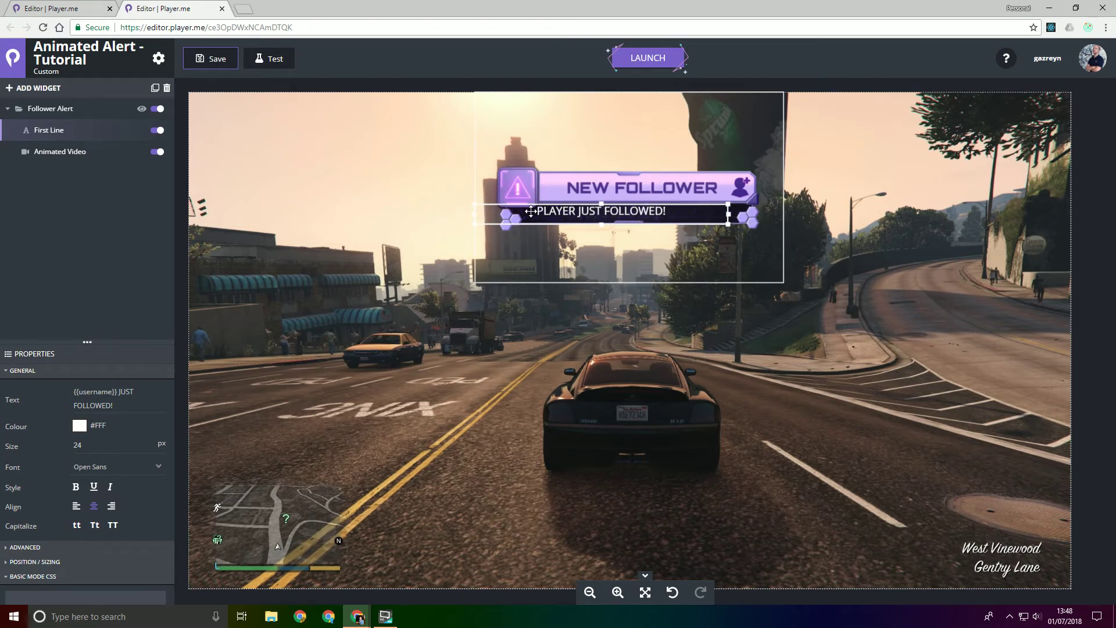
{"action": "left_click_drag", "start_coordinate": [729, 215], "coordinate": [708, 214]}
{"action": "left_click", "coordinate": [612, 219]}
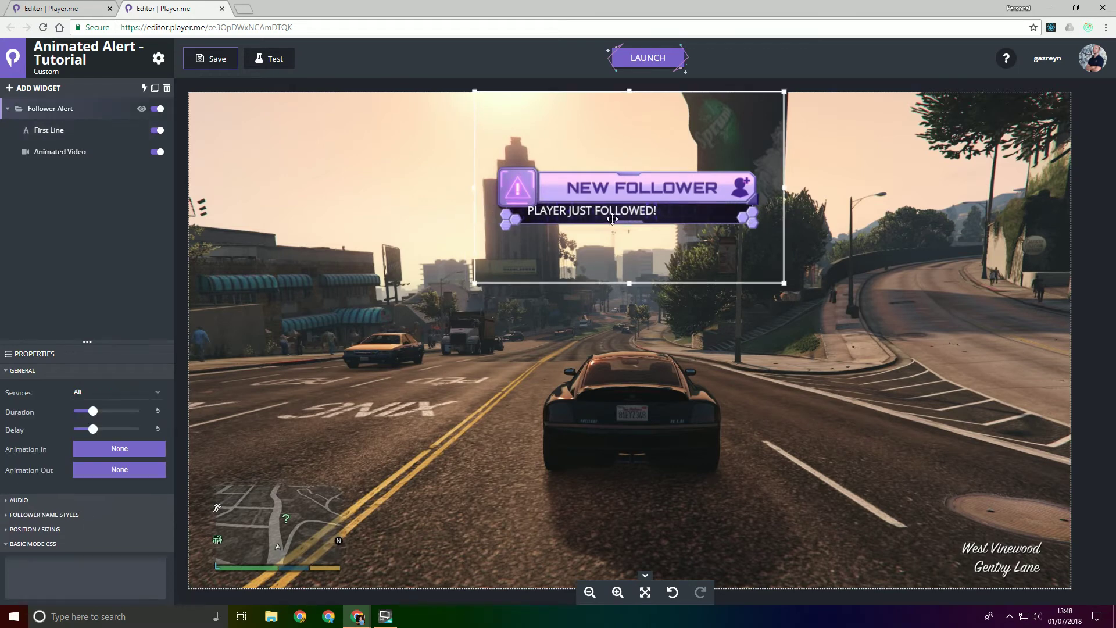
{"action": "left_click", "coordinate": [612, 219]}
{"action": "left_click_drag", "start_coordinate": [612, 220], "coordinate": [657, 211]}
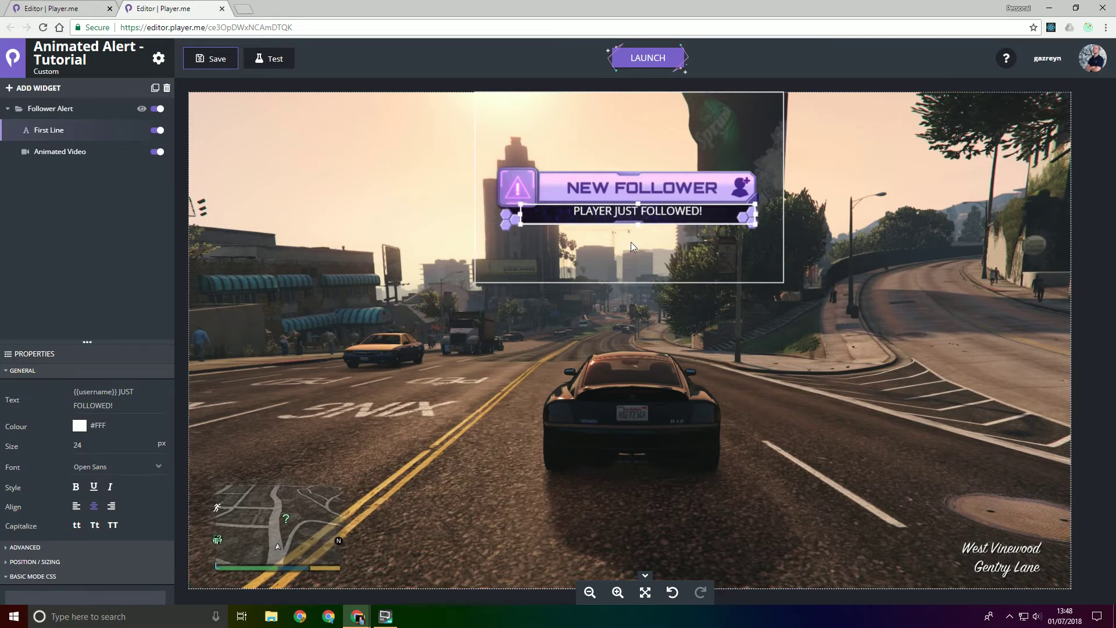
{"action": "key", "text": "Left"}
{"action": "key", "text": "Left"}
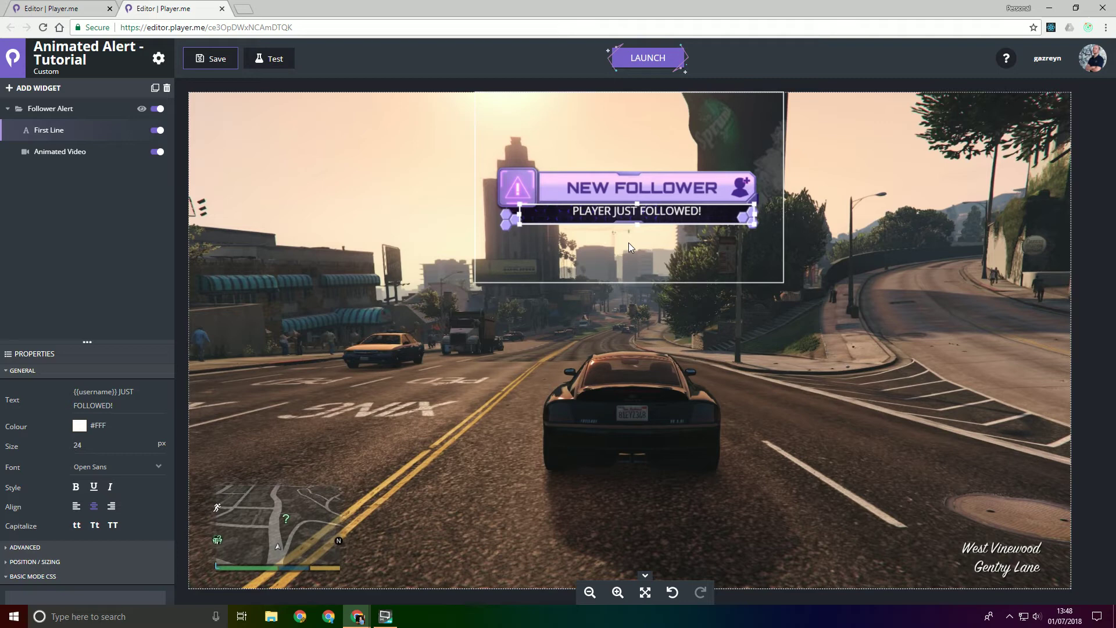
{"action": "key", "text": "Left"}
{"action": "key", "text": "Down"}
{"action": "key", "text": "Down"}
{"action": "key", "text": "Down"}
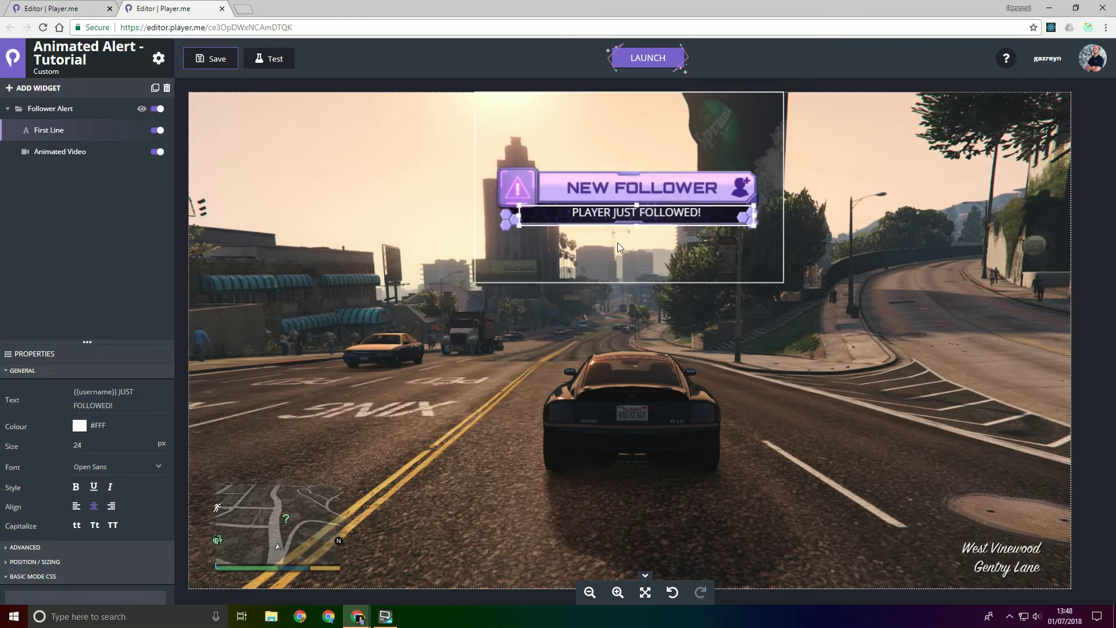
Set the first line's font to Orbitron and reduce its text size.
{"action": "left_click", "coordinate": [102, 470]}
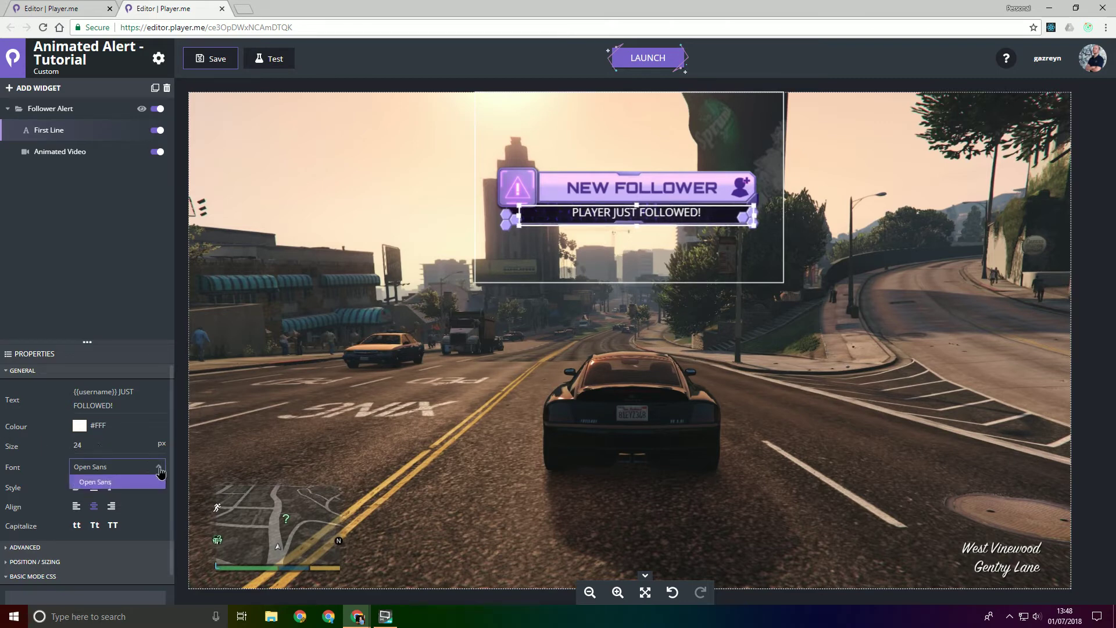
{"action": "left_click", "coordinate": [102, 470]}
{"action": "left_click", "coordinate": [102, 470]}
{"action": "type", "text": "or"}
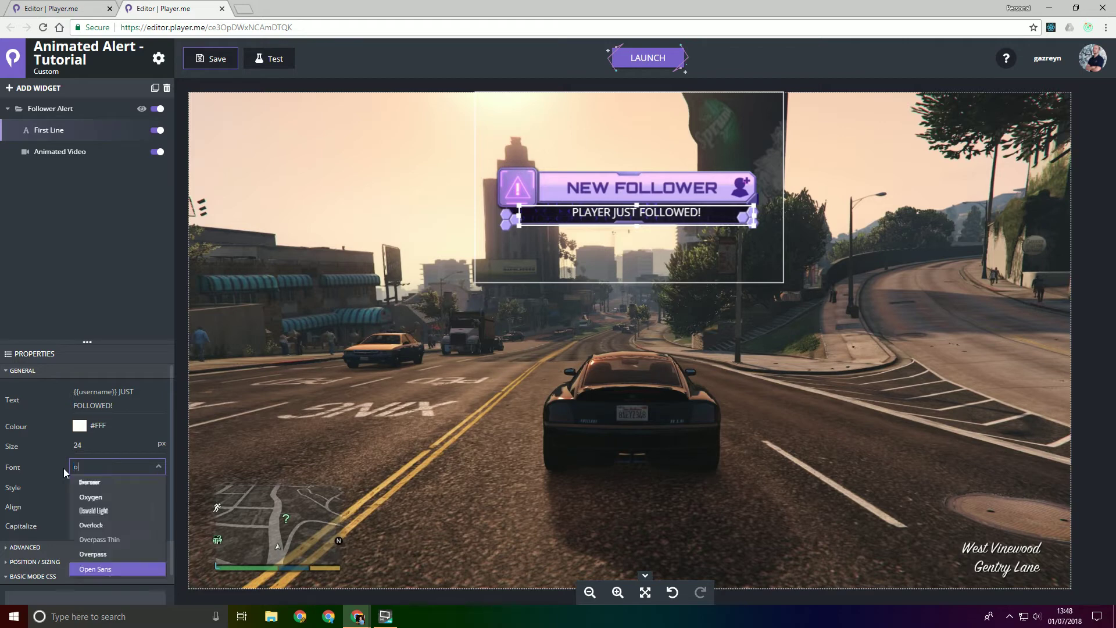
{"action": "left_click", "coordinate": [93, 497]}
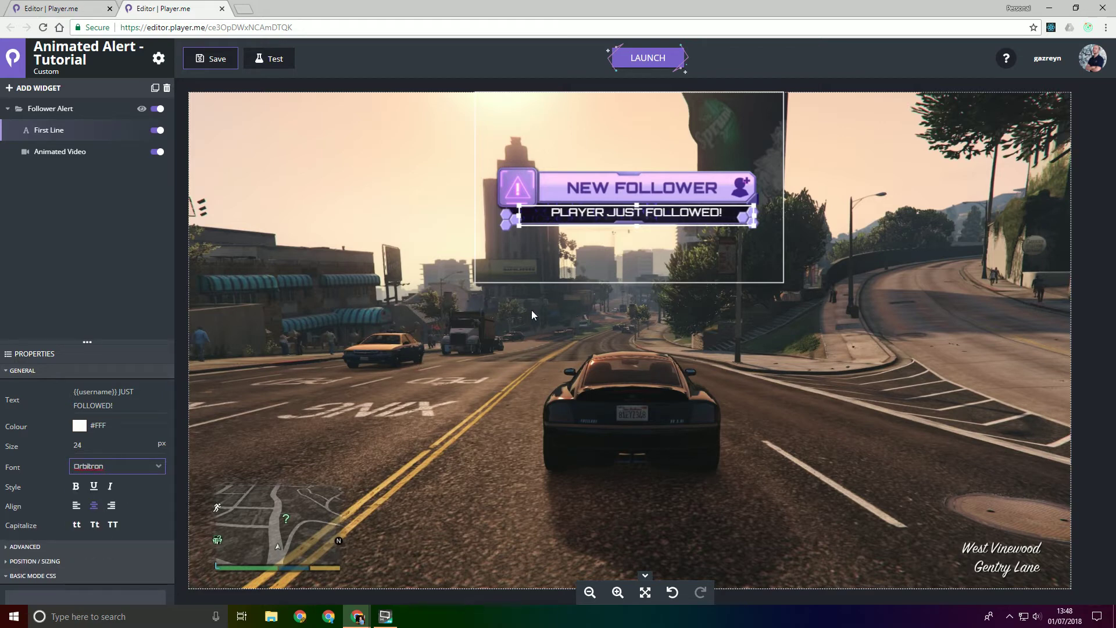
{"action": "left_click", "coordinate": [84, 448]}
{"action": "key", "text": "Down"}
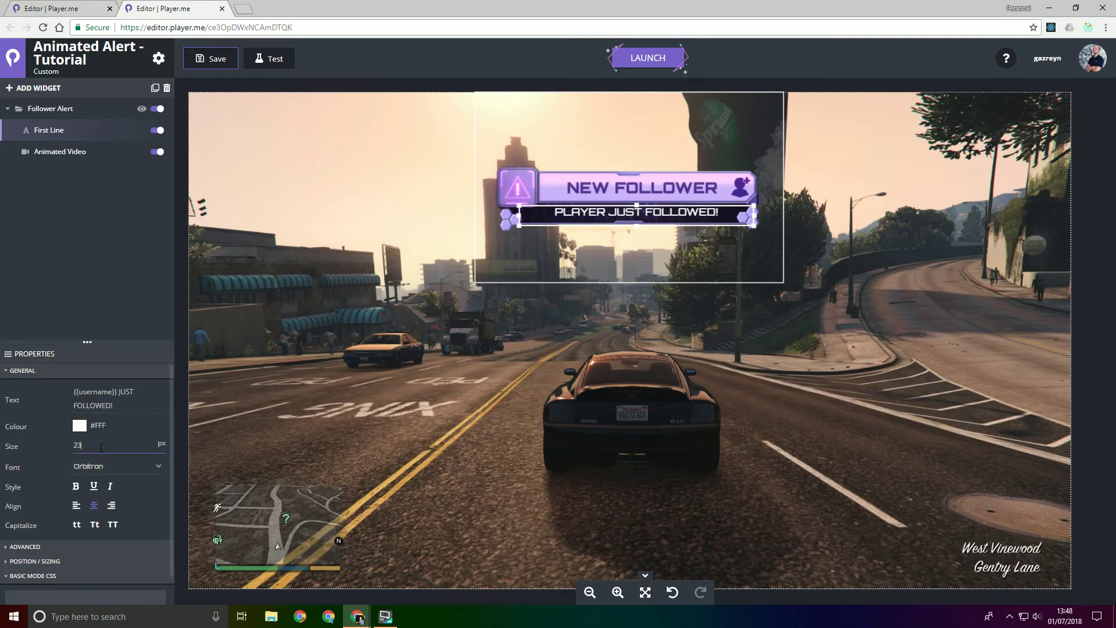
{"action": "key", "text": "Down"}
Fine-tune the first line's size, position and width on the banner.
{"action": "left_click", "coordinate": [639, 212]}
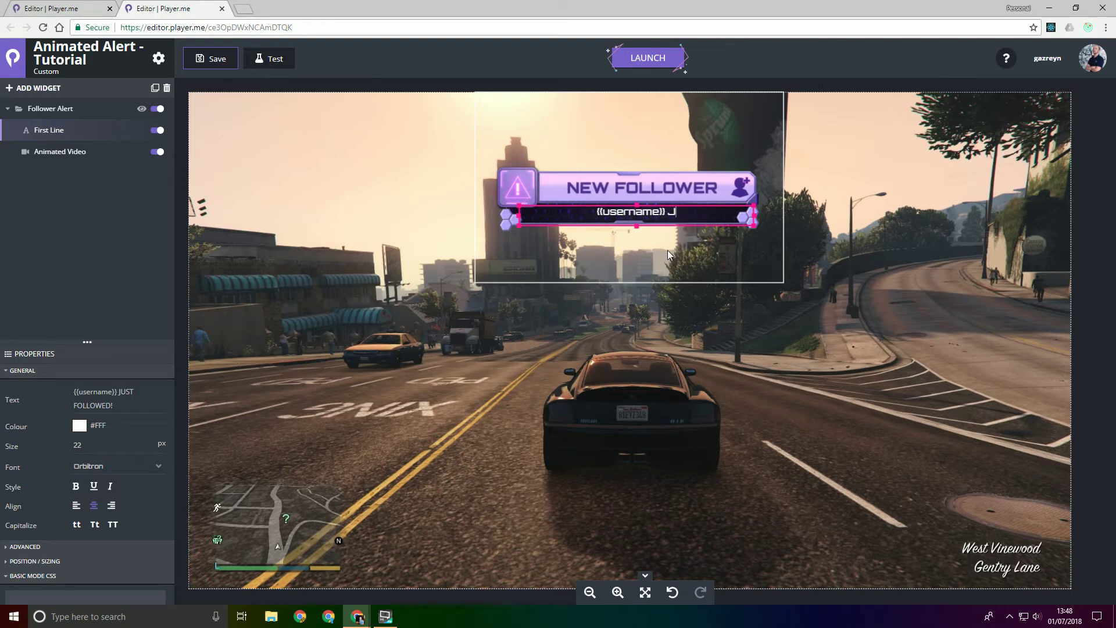
{"action": "left_click", "coordinate": [617, 320]}
{"action": "left_click", "coordinate": [633, 204]}
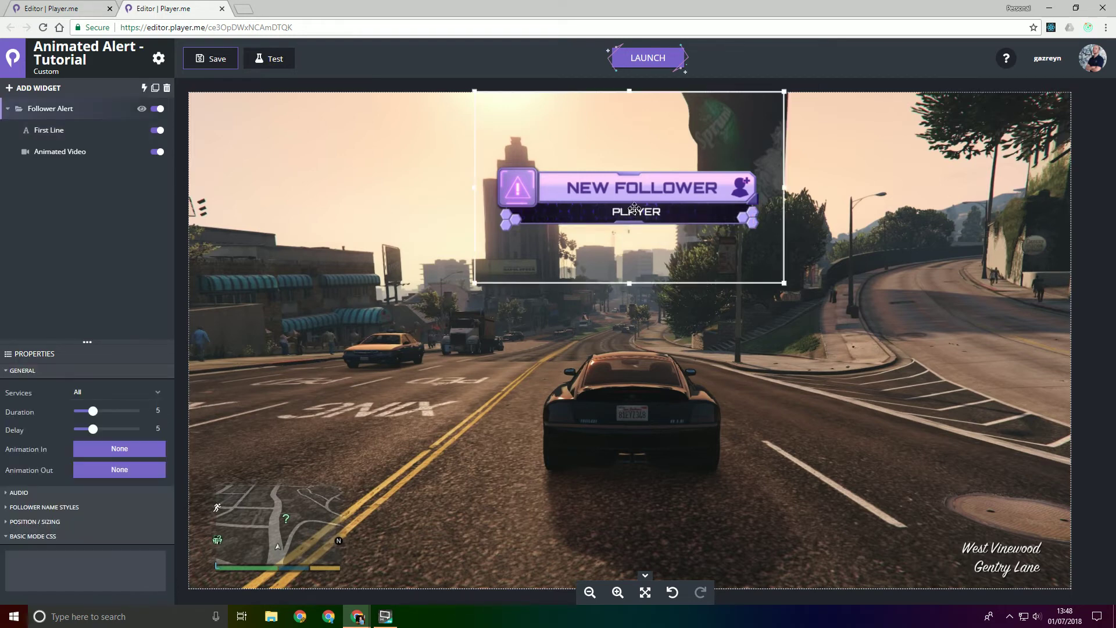
{"action": "left_click", "coordinate": [637, 212]}
{"action": "left_click", "coordinate": [106, 430]}
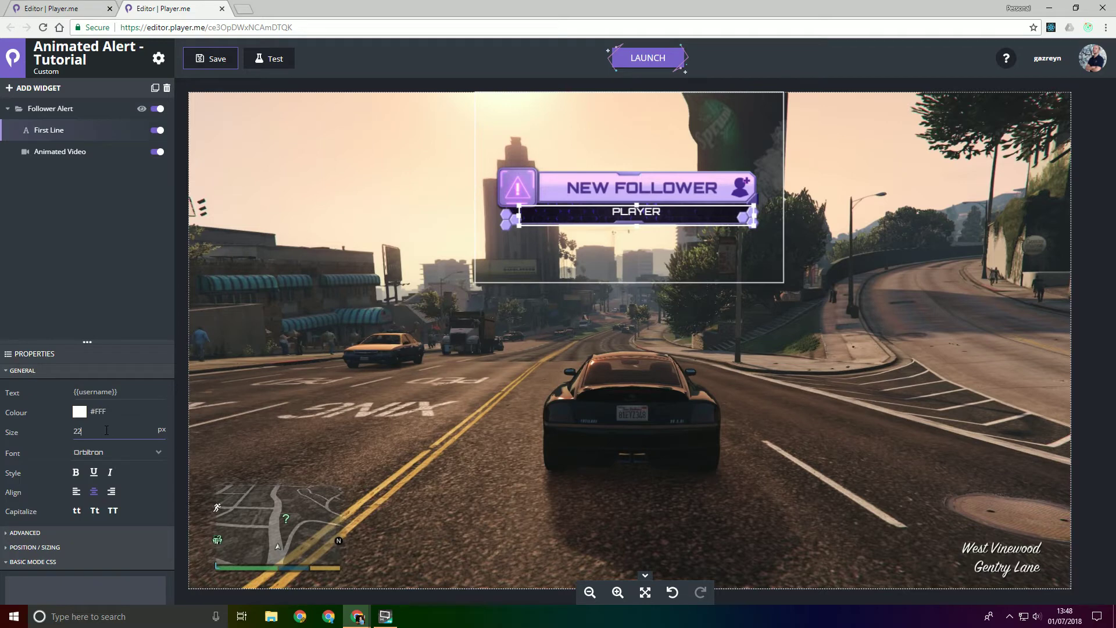
{"action": "left_click", "coordinate": [328, 348]}
{"action": "left_click", "coordinate": [638, 215]}
{"action": "left_click", "coordinate": [642, 211]}
{"action": "key", "text": "Left"}
{"action": "key", "text": "Left"}
{"action": "key", "text": "Left"}
{"action": "key", "text": "Left"}
{"action": "key", "text": "Left"}
{"action": "key", "text": "Left"}
{"action": "key", "text": "Left"}
{"action": "key", "text": "Left"}
{"action": "key", "text": "Left"}
{"action": "key", "text": "Left"}
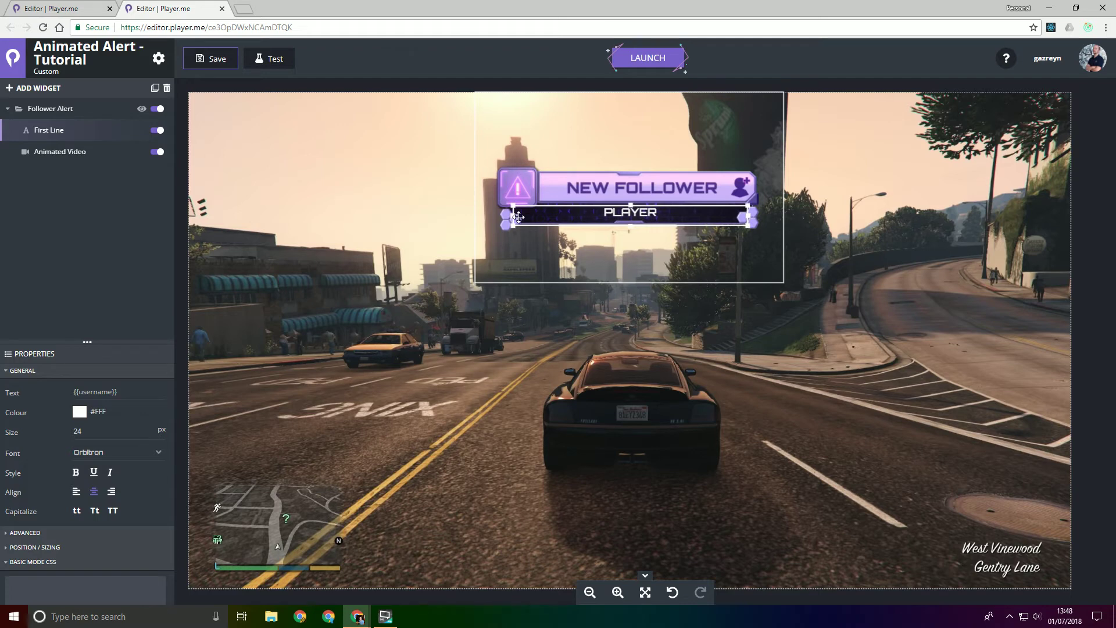
{"action": "left_click_drag", "start_coordinate": [750, 214], "coordinate": [747, 213]}
Save the overlay and fire two test follower alerts in the test center.
{"action": "left_click", "coordinate": [620, 369]}
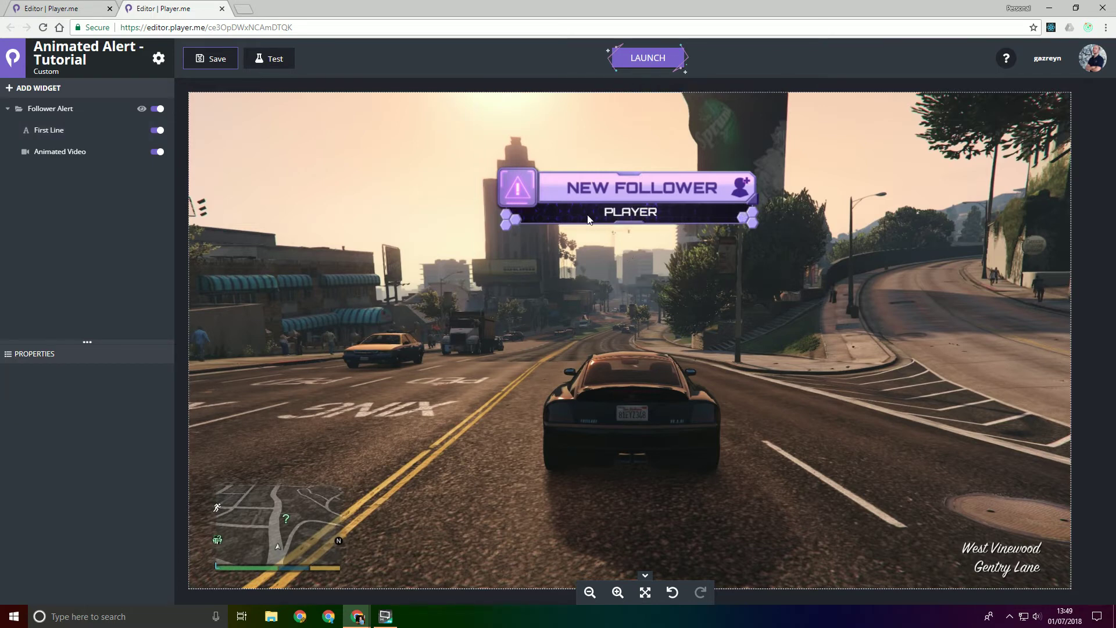
{"action": "left_click", "coordinate": [227, 63]}
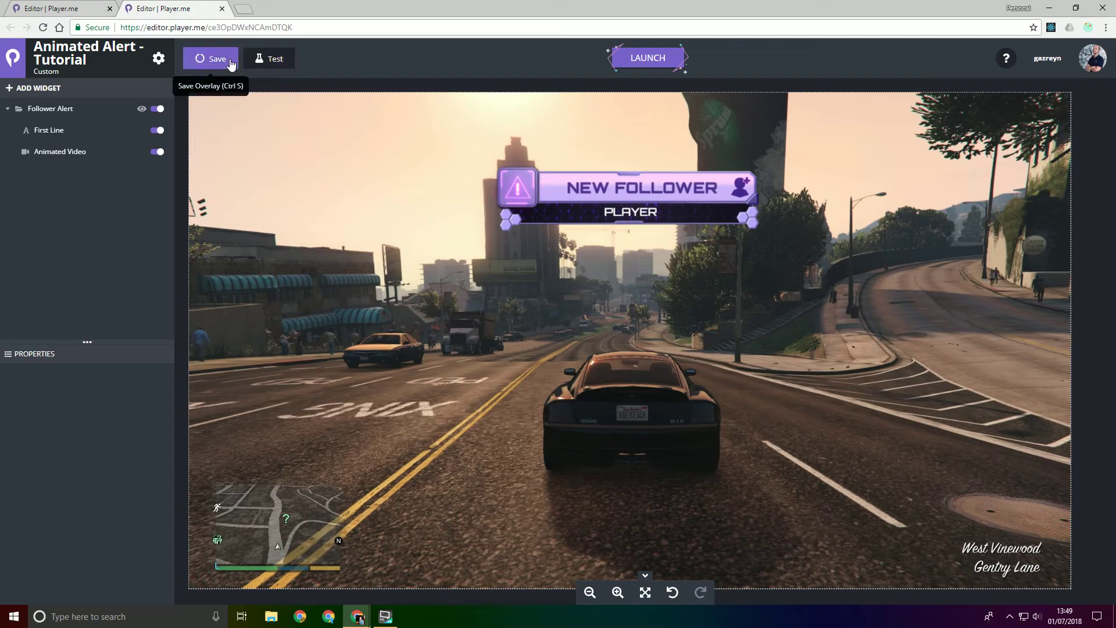
{"action": "left_click", "coordinate": [262, 60]}
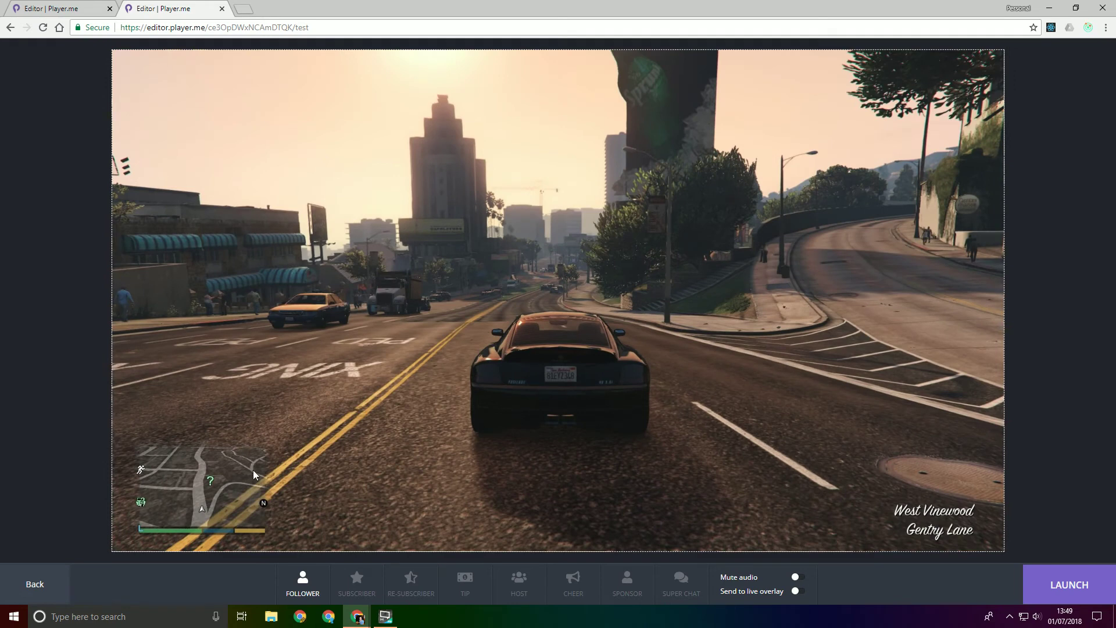
{"action": "left_click", "coordinate": [294, 589]}
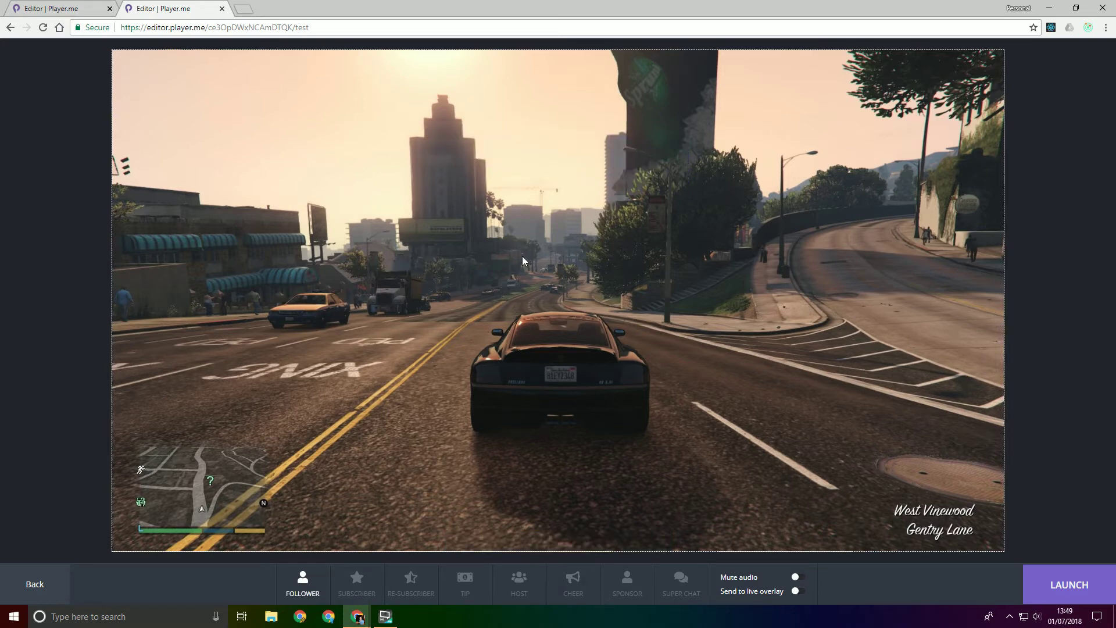
{"action": "left_click", "coordinate": [284, 577]}
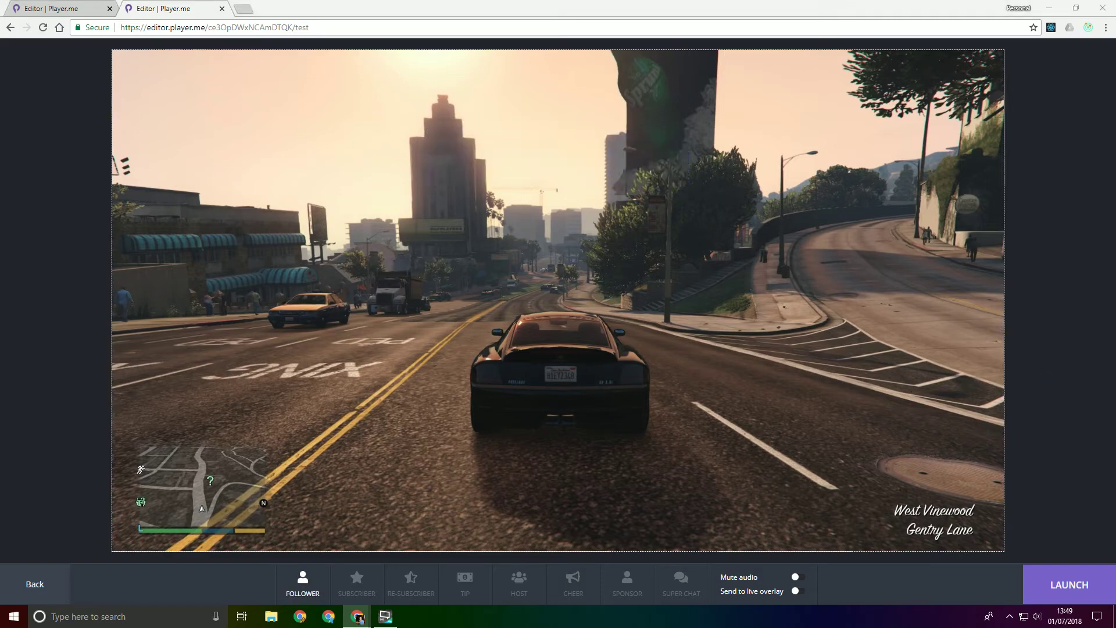
Back in the editor, change the {{username}} text's font from Orbitron to Orbitron Black.
{"action": "left_click", "coordinate": [32, 584]}
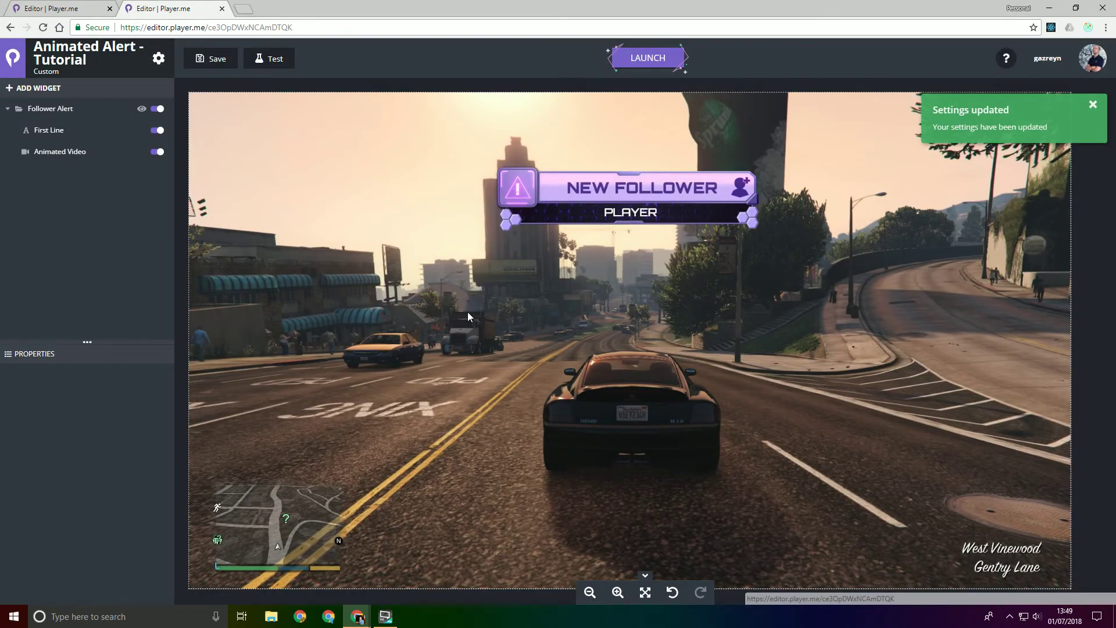
{"action": "left_click", "coordinate": [633, 209]}
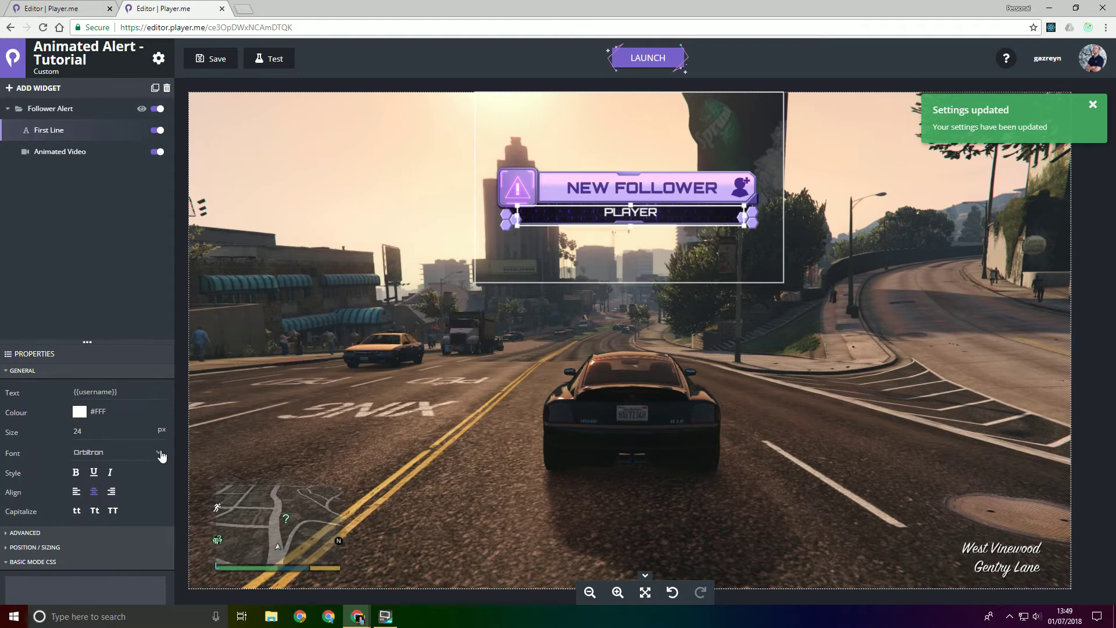
{"action": "left_click", "coordinate": [158, 455]}
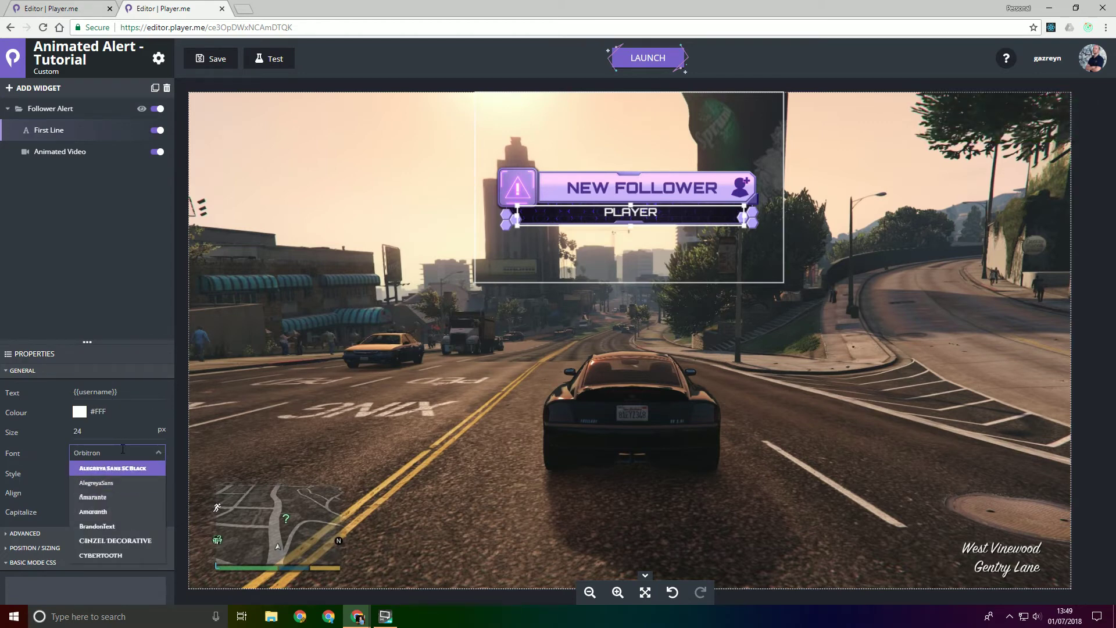
{"action": "type", "text": "Orbitron "}
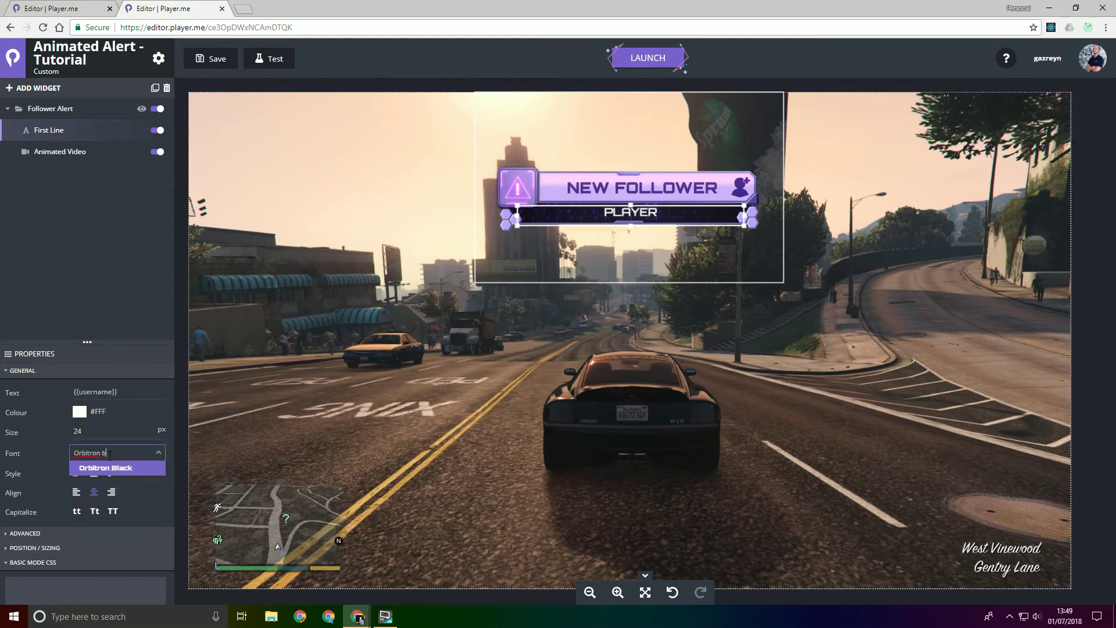
{"action": "type", "text": "b"}
{"action": "left_click", "coordinate": [106, 468]}
{"action": "left_click", "coordinate": [421, 398]}
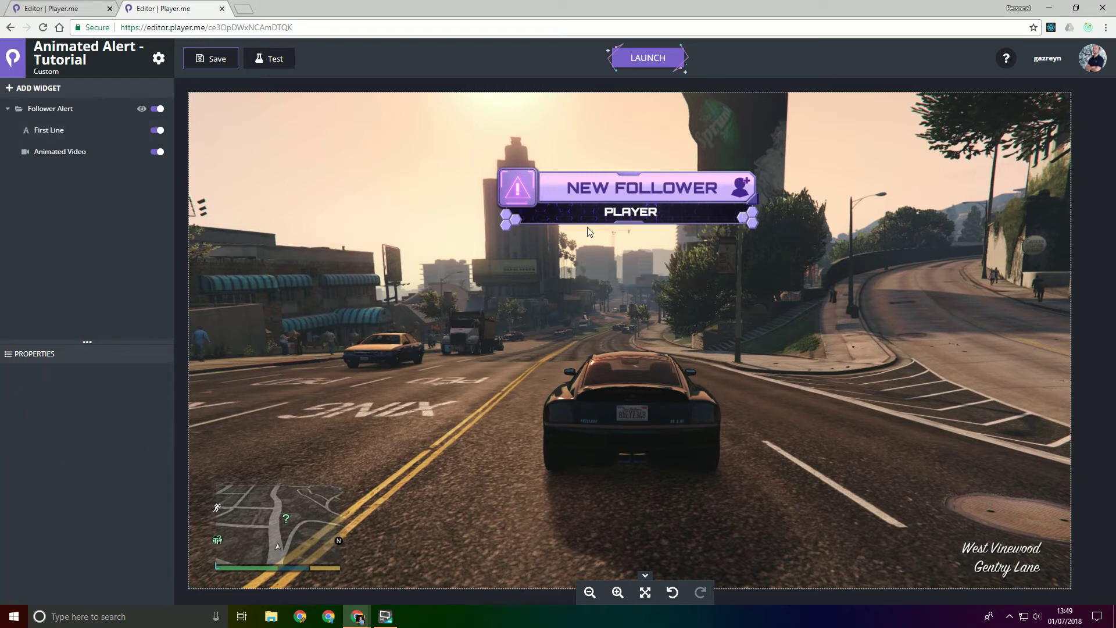
{"action": "left_click", "coordinate": [624, 210]}
{"action": "left_click", "coordinate": [624, 210]}
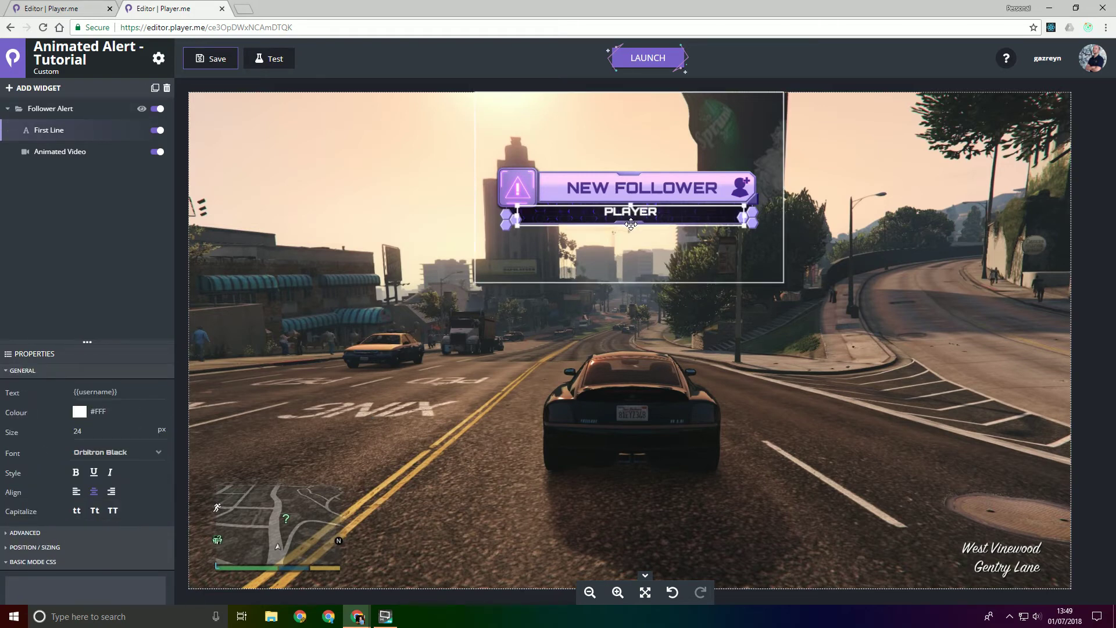
Drag the Follower Alert group's Duration slider from 5 to 9.
{"action": "left_click", "coordinate": [632, 220]}
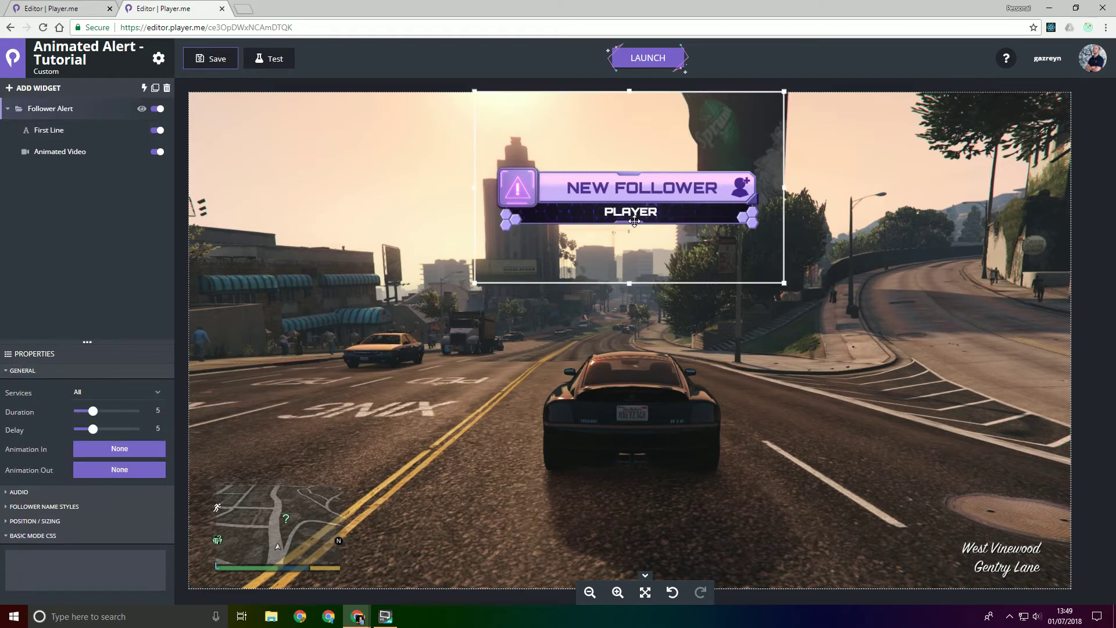
{"action": "left_click", "coordinate": [630, 213]}
{"action": "left_click", "coordinate": [515, 418]}
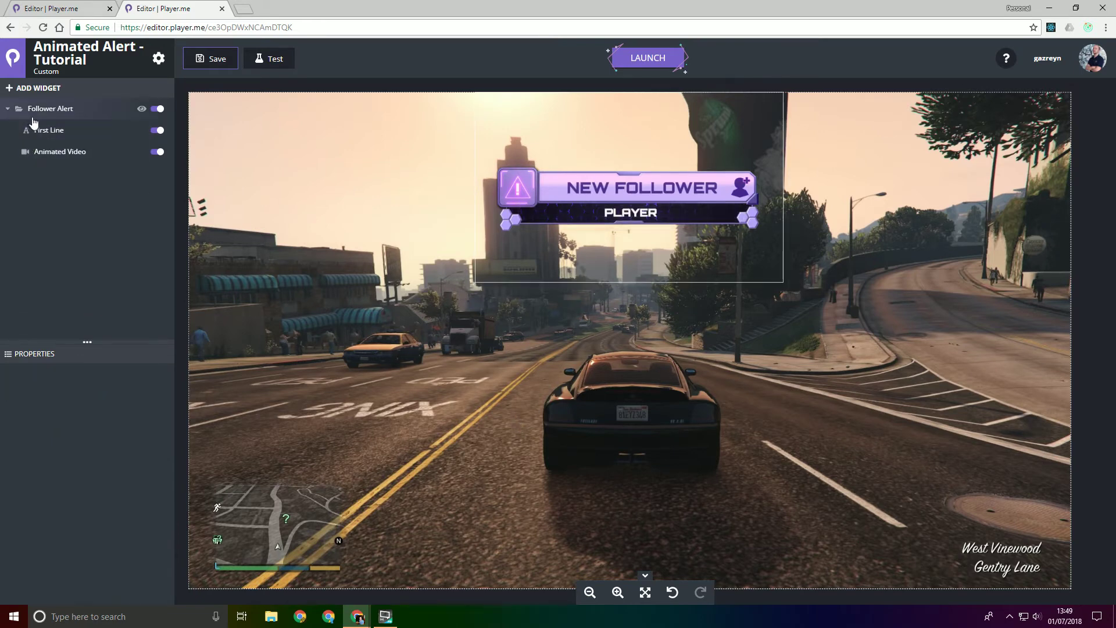
{"action": "left_click", "coordinate": [60, 110]}
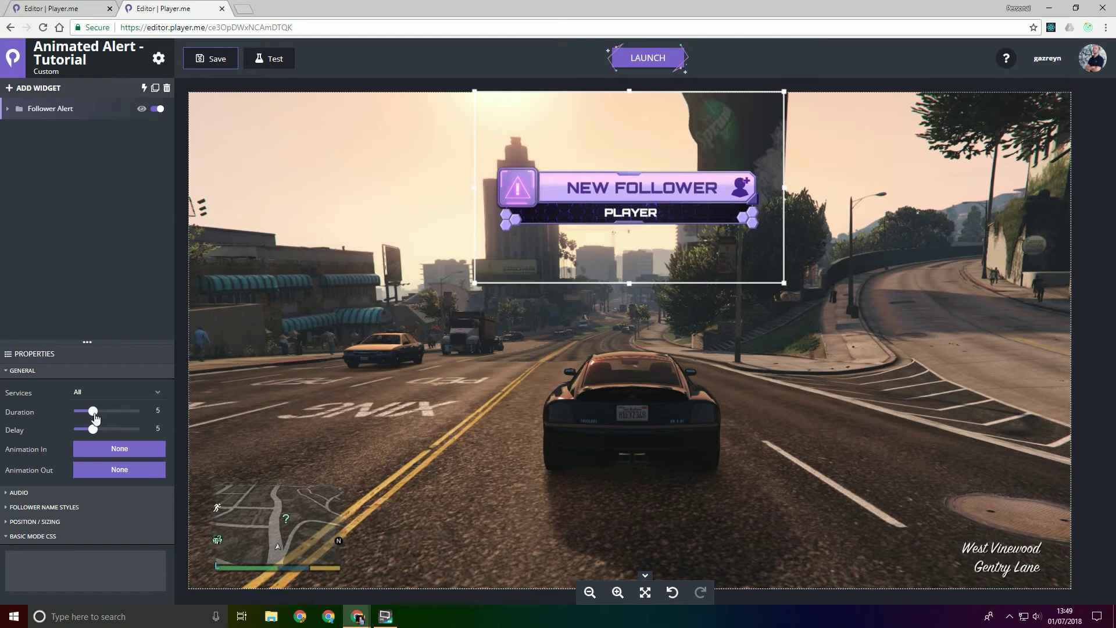
{"action": "left_click_drag", "start_coordinate": [94, 415], "coordinate": [112, 410]}
{"action": "left_click", "coordinate": [366, 268]}
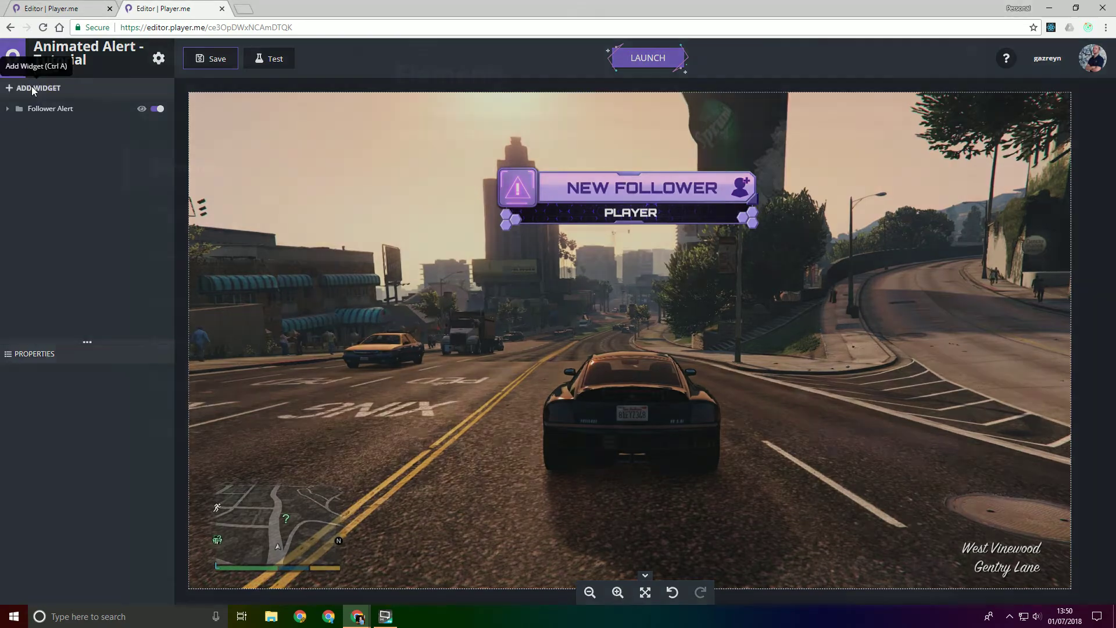
Add a Miscellaneous Transition widget to the overlay, above the Follower Alert.
{"action": "left_click", "coordinate": [32, 88]}
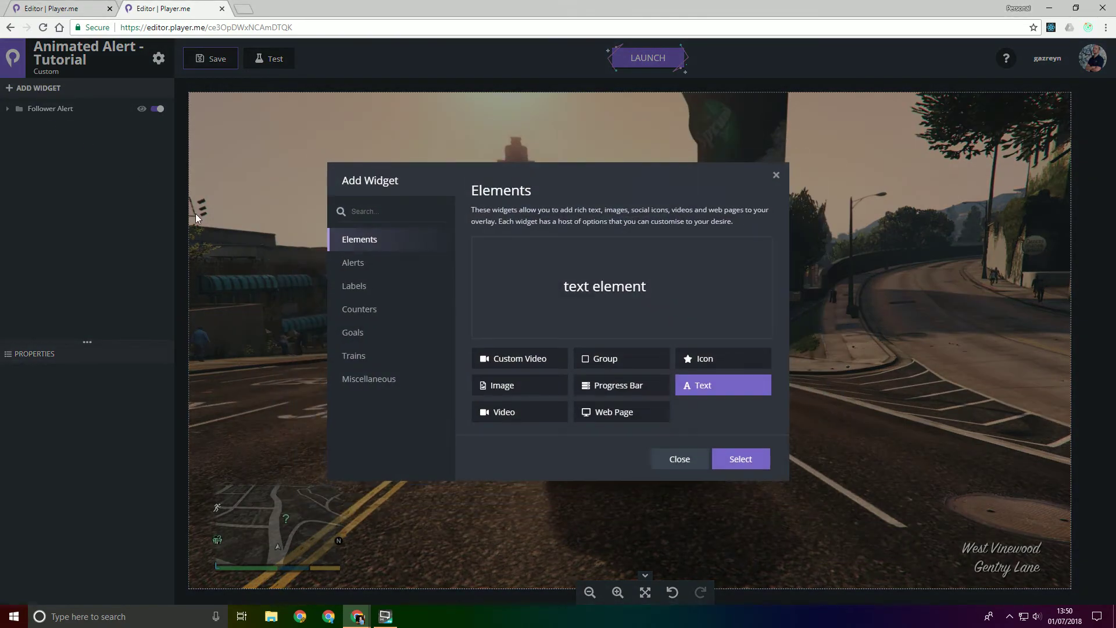
{"action": "left_click", "coordinate": [368, 386]}
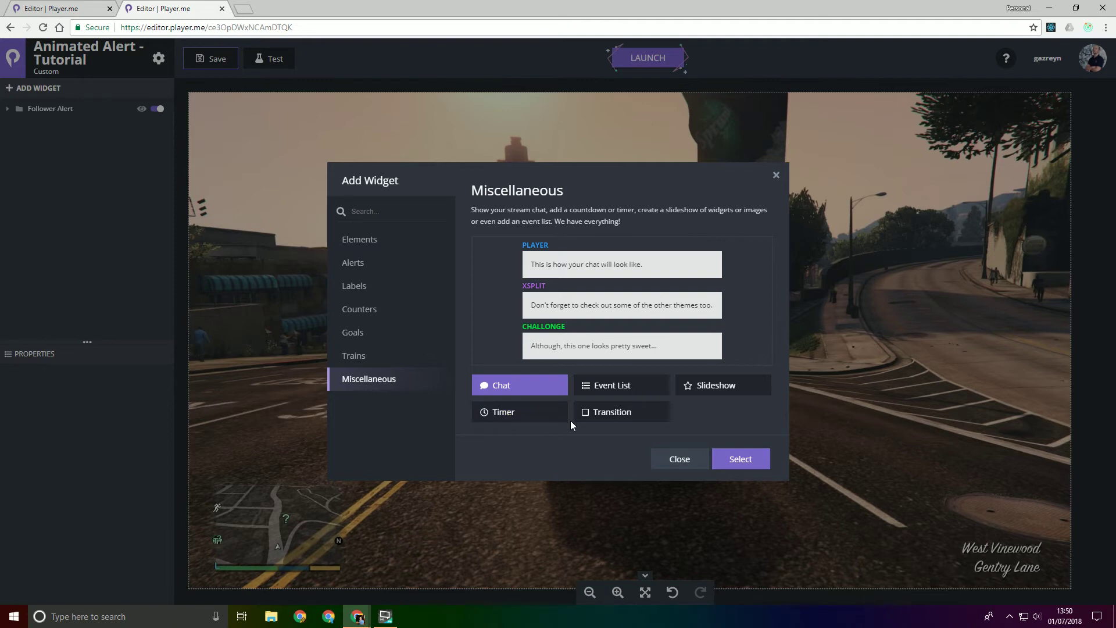
{"action": "left_click", "coordinate": [604, 417]}
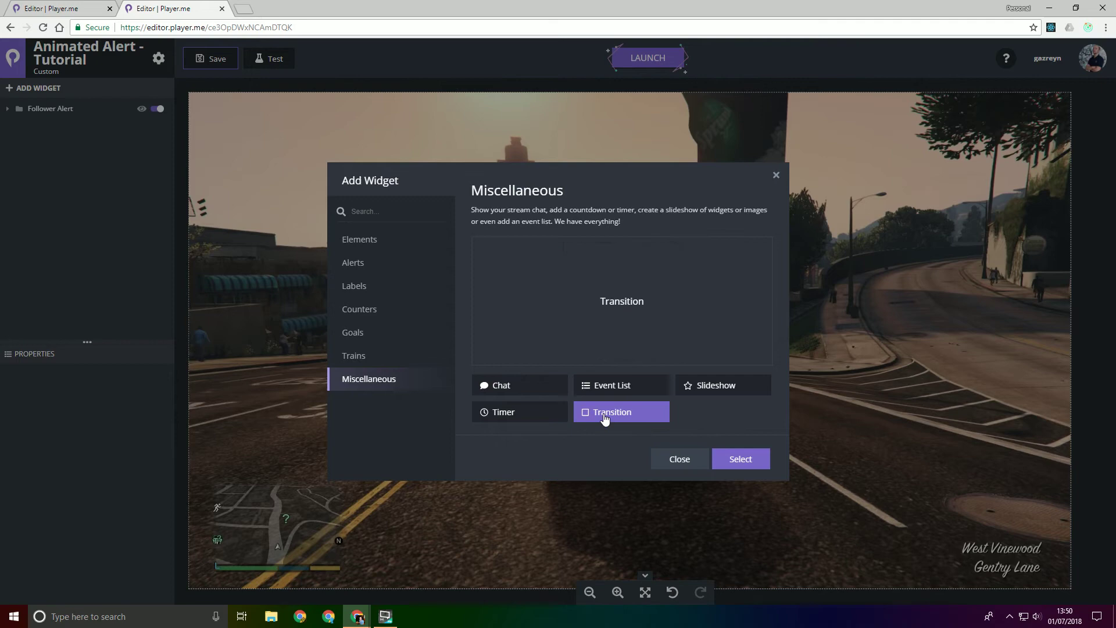
{"action": "left_click", "coordinate": [741, 460]}
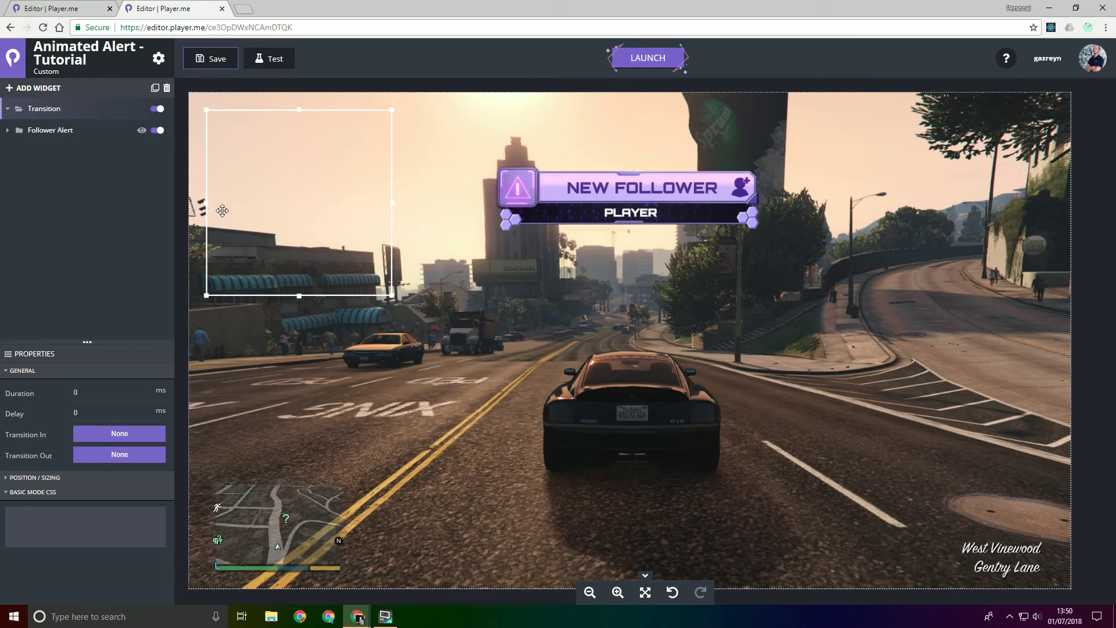
Move the First Line text into the Transition folder and rename it Username.
{"action": "left_click", "coordinate": [26, 131]}
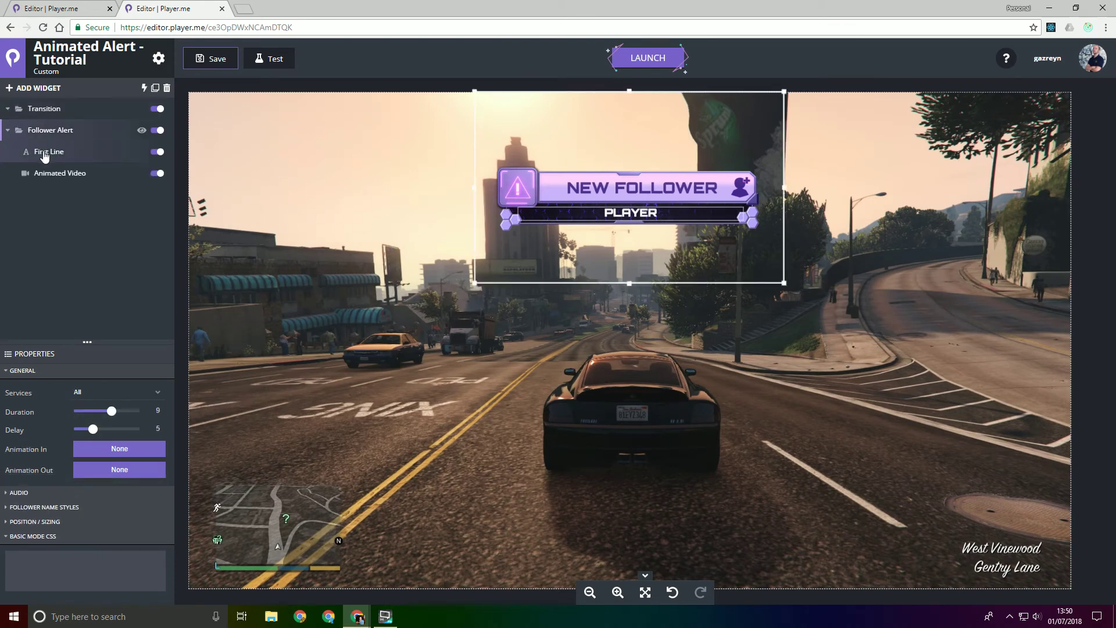
{"action": "left_click_drag", "start_coordinate": [57, 160], "coordinate": [55, 111]}
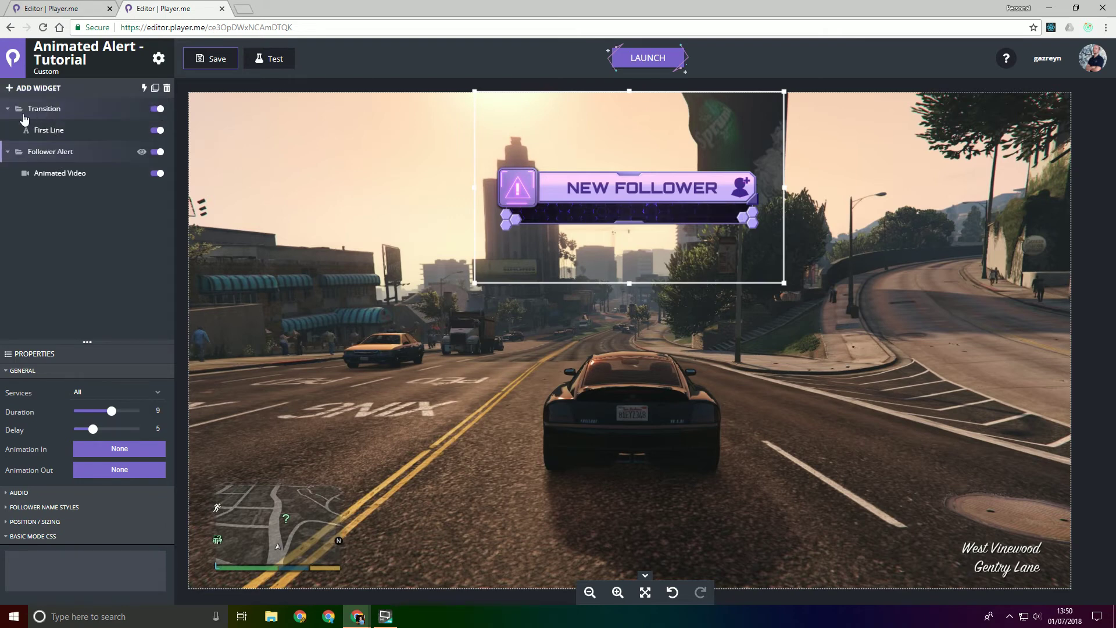
{"action": "left_click", "coordinate": [41, 131]}
{"action": "double_click", "coordinate": [48, 131]}
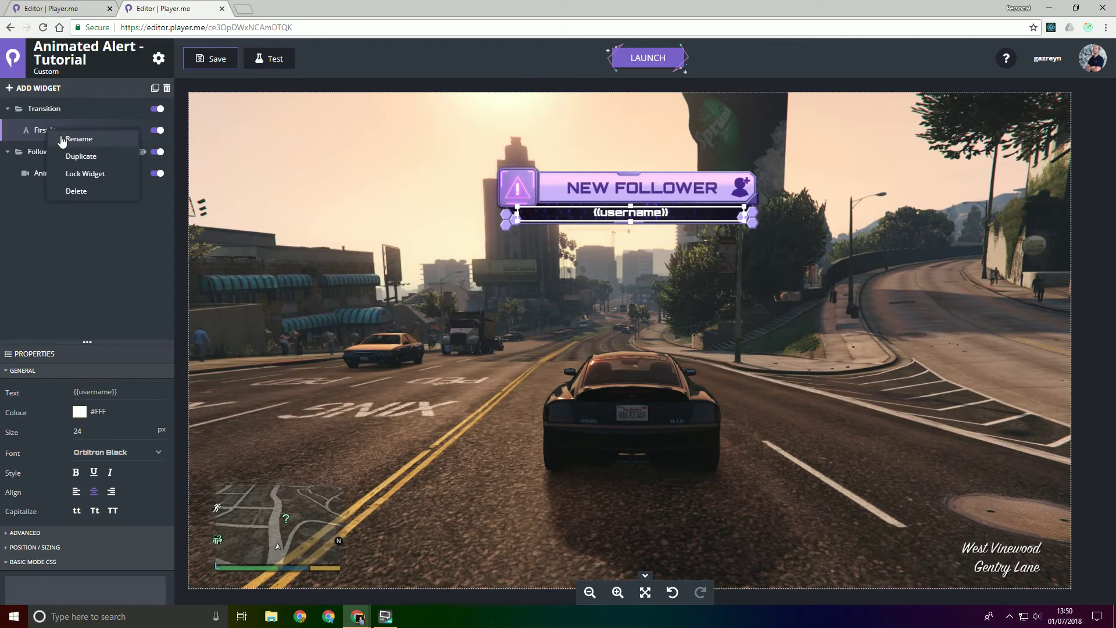
{"action": "key", "text": "ctrl+a"}
{"action": "type", "text": "User"}
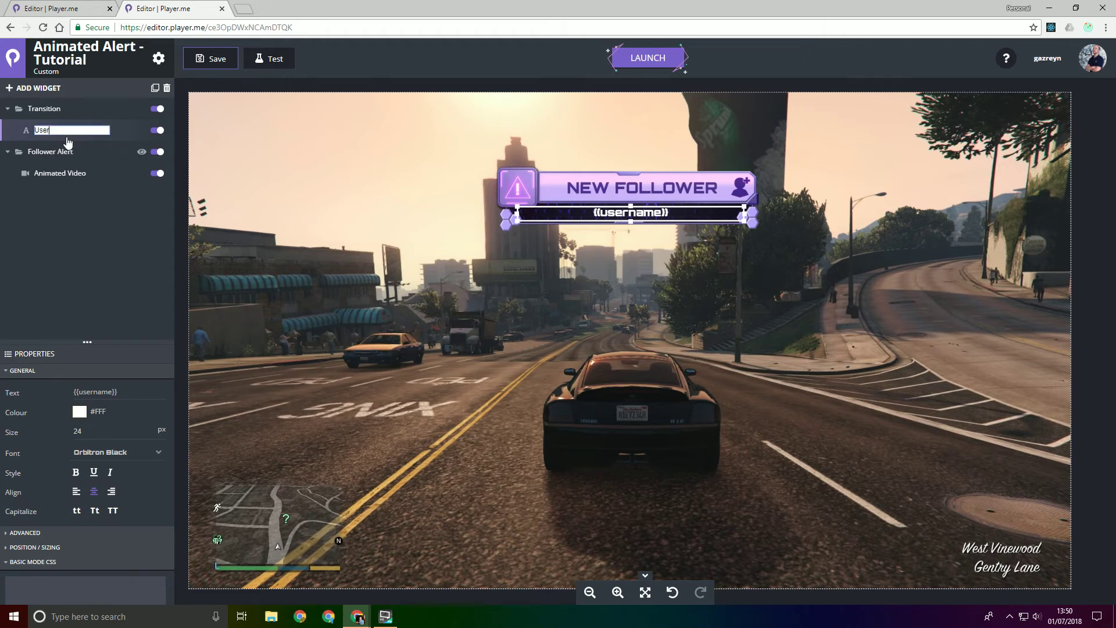
{"action": "key", "text": "Return"}
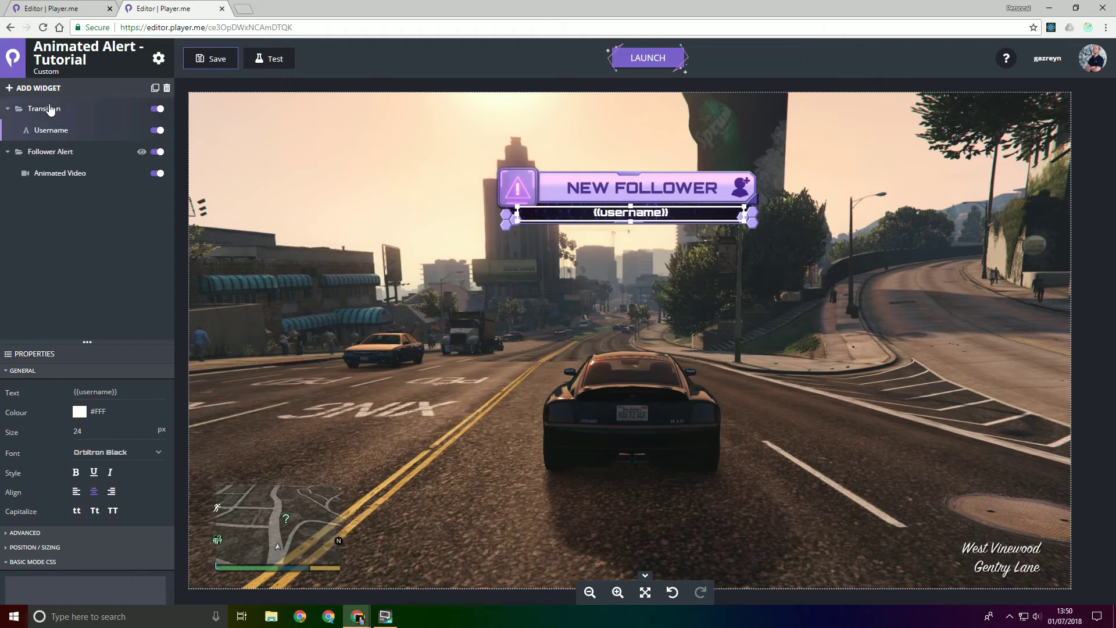
Rename the Transition folder to 'Transition - Text' and nest it inside Follower Alert.
{"action": "right_click", "coordinate": [59, 118]}
{"action": "left_click", "coordinate": [61, 118]}
{"action": "type", "text": "Us"}
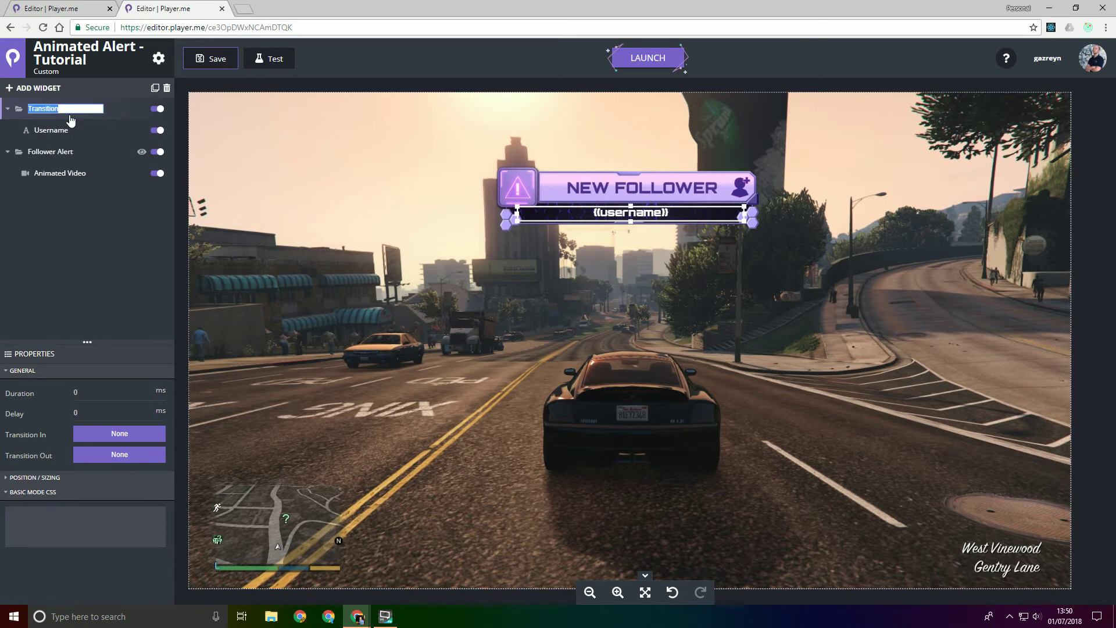
{"action": "type", "text": "erna"}
{"action": "key", "text": "ctrl+a"}
{"action": "type", "text": "Tr"}
{"action": "type", "text": "ansition - Text"}
{"action": "key", "text": "Return"}
{"action": "left_click_drag", "start_coordinate": [17, 116], "coordinate": [69, 148]}
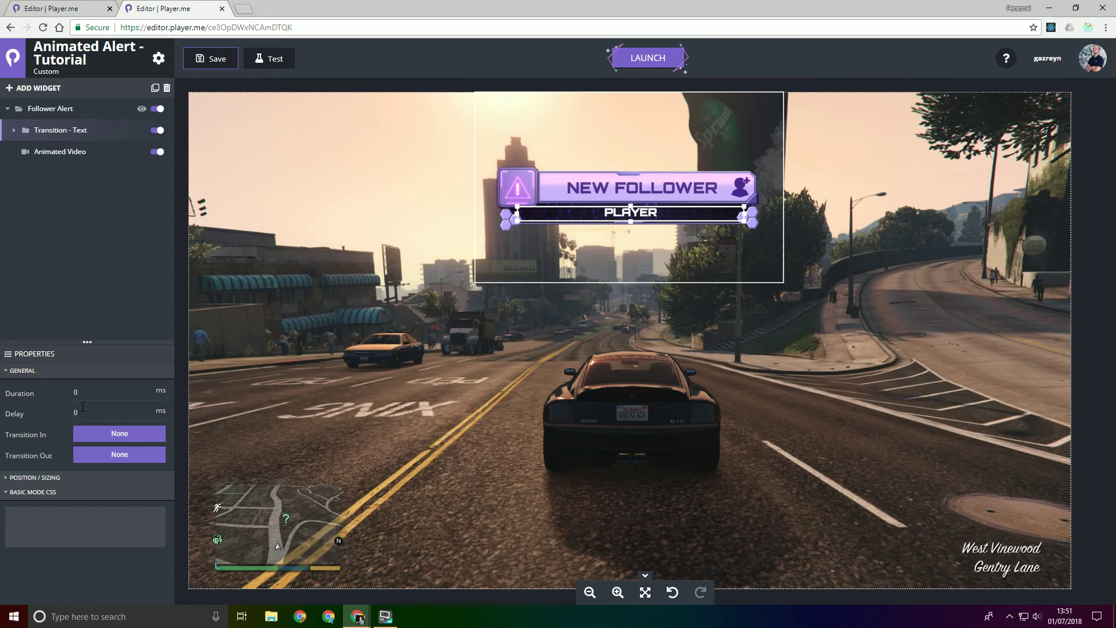
Give Transition - Text a 2500 ms delay, 3500 ms duration and Fade In entrance.
{"action": "left_click", "coordinate": [77, 413]}
{"action": "left_click", "coordinate": [74, 394]}
{"action": "left_click", "coordinate": [104, 436]}
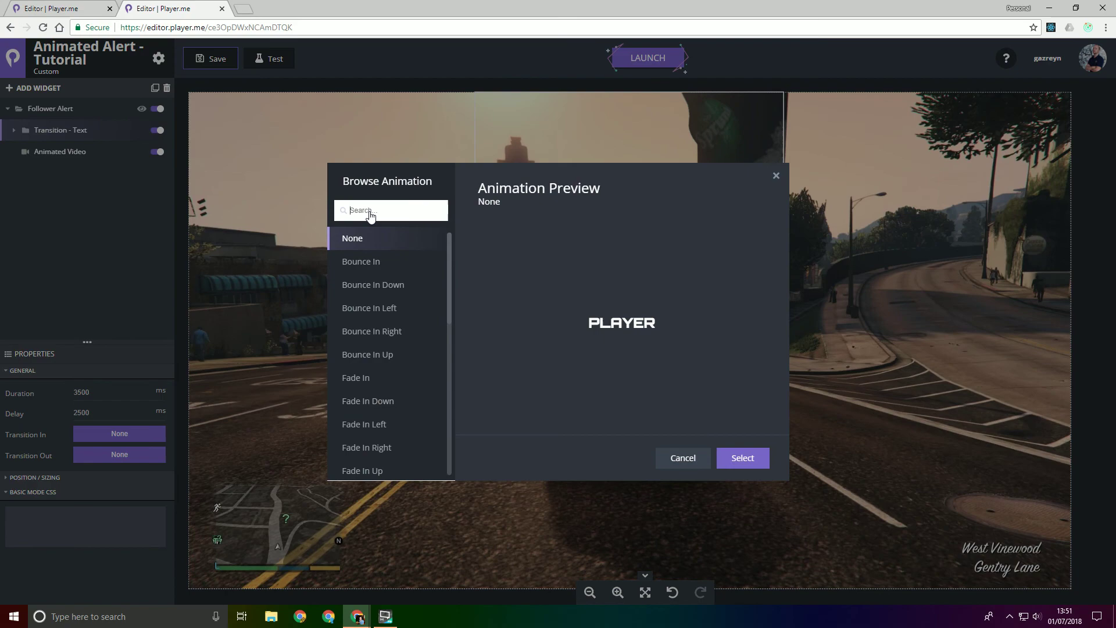
{"action": "type", "text": "fade "}
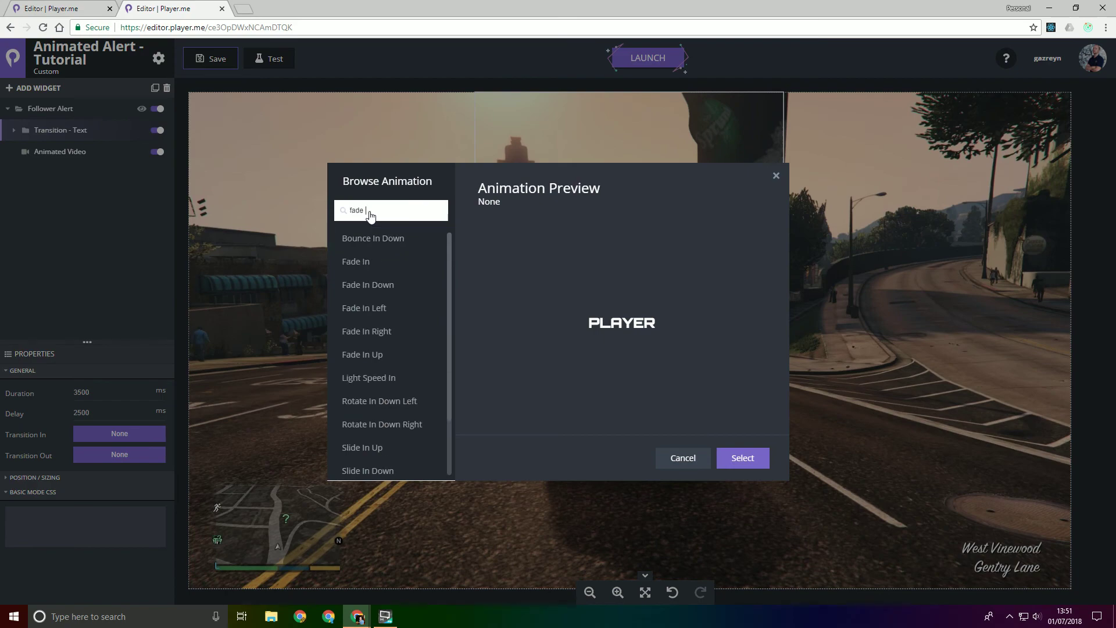
{"action": "type", "text": "in"}
{"action": "left_click", "coordinate": [356, 238]}
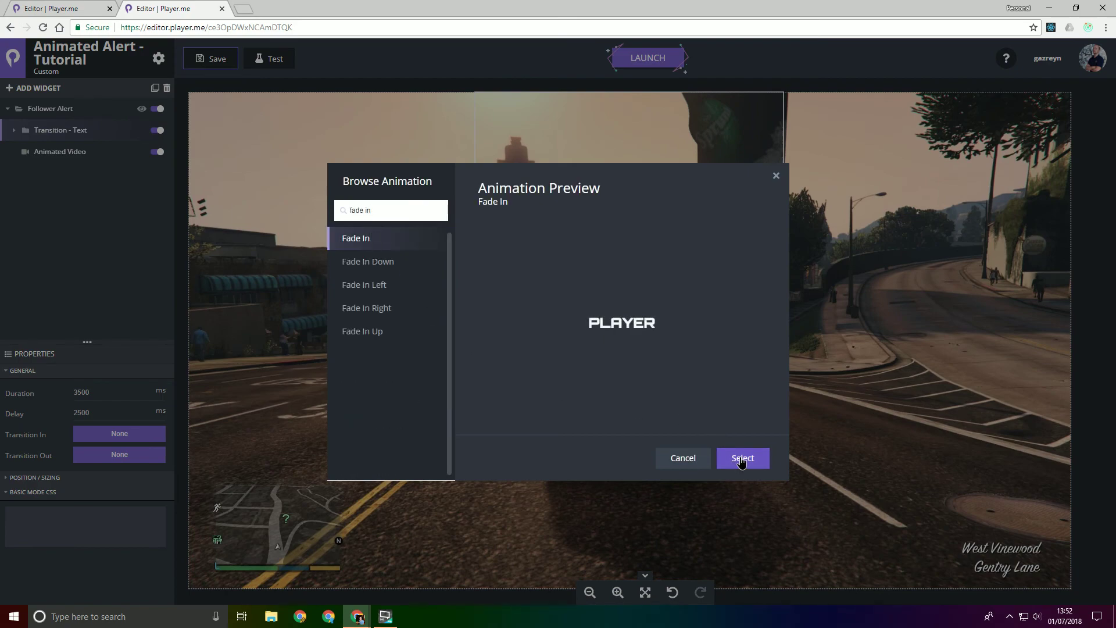
{"action": "left_click", "coordinate": [742, 458]}
Set the group's exit animation to Fade Out.
{"action": "left_click", "coordinate": [115, 456]}
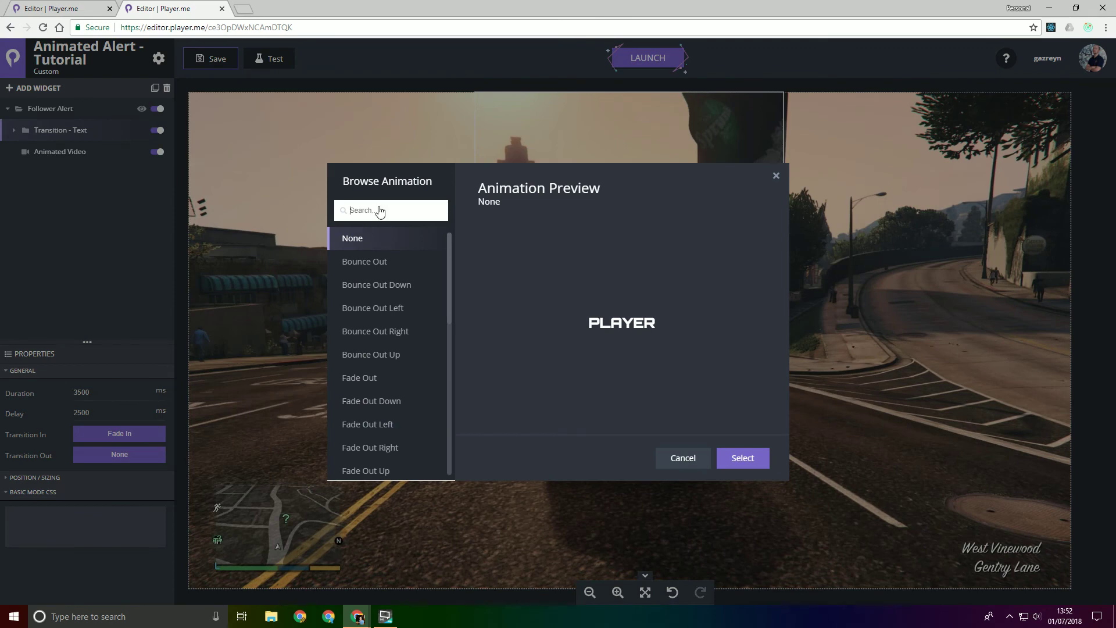
{"action": "type", "text": "fade out"}
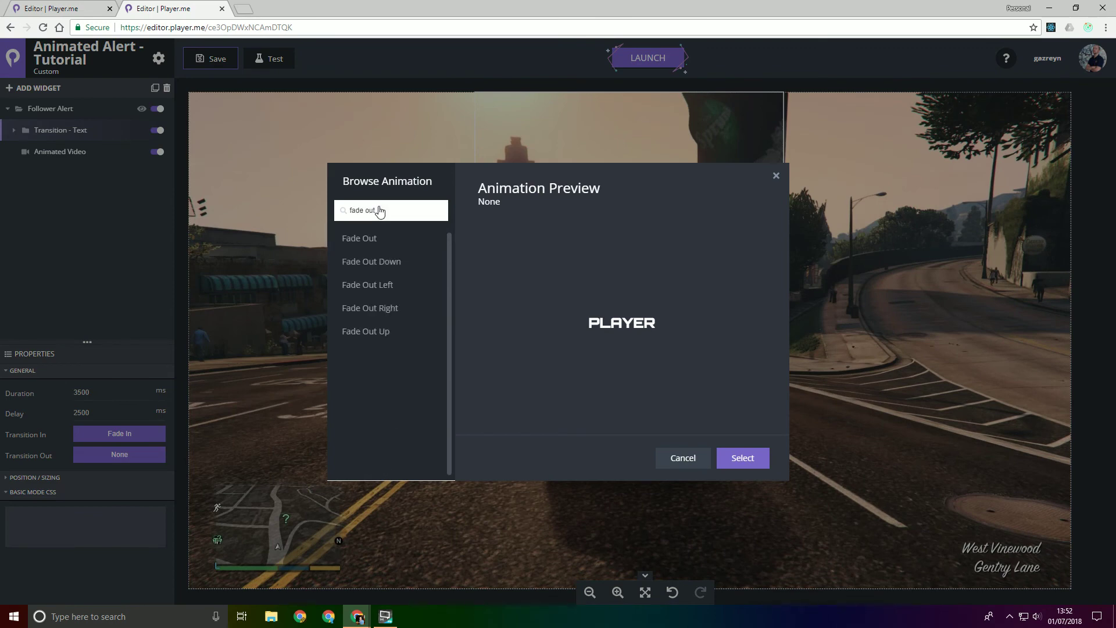
{"action": "left_click", "coordinate": [358, 238]}
{"action": "left_click", "coordinate": [742, 458]}
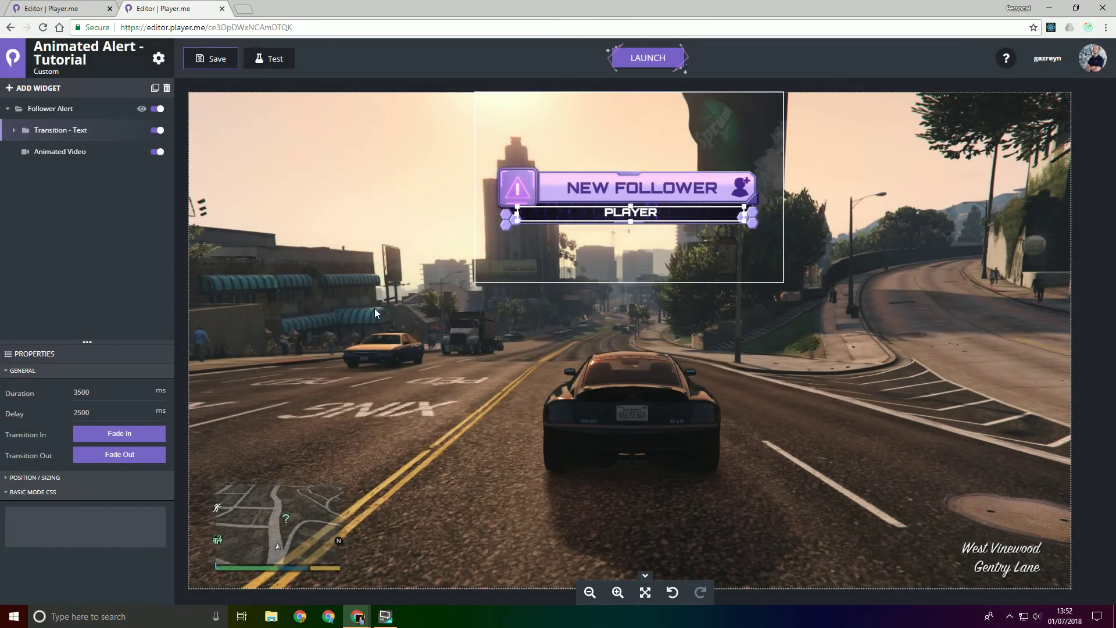
{"action": "left_click", "coordinate": [350, 250]}
Save the alert, play a FOLLOWER test in the Test Center, and return to the editor.
{"action": "left_click", "coordinate": [216, 58]}
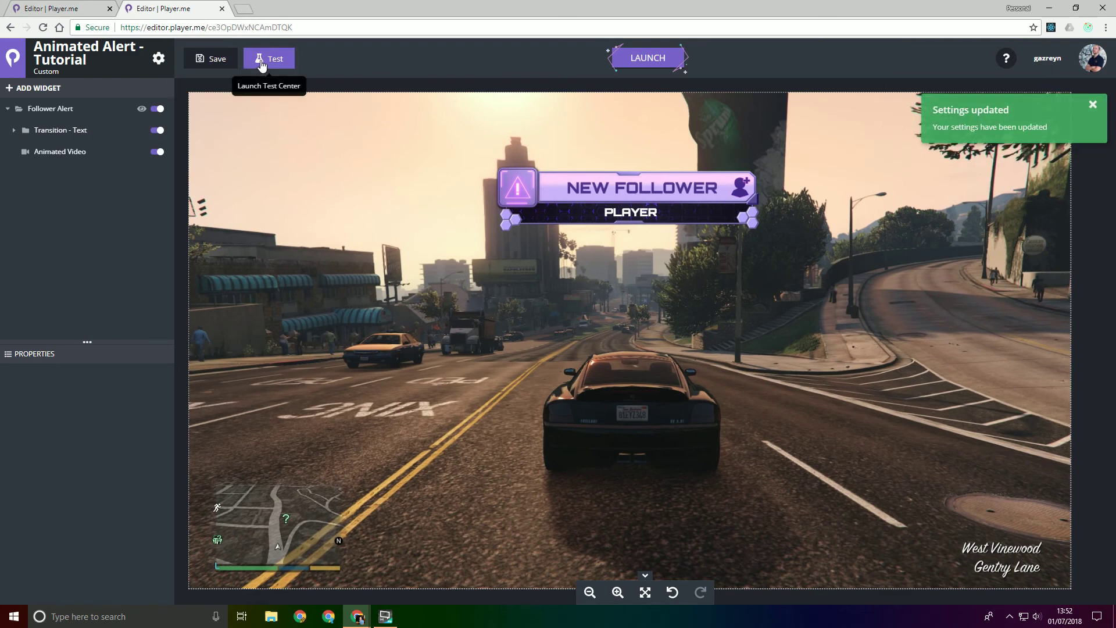
{"action": "left_click", "coordinate": [261, 63]}
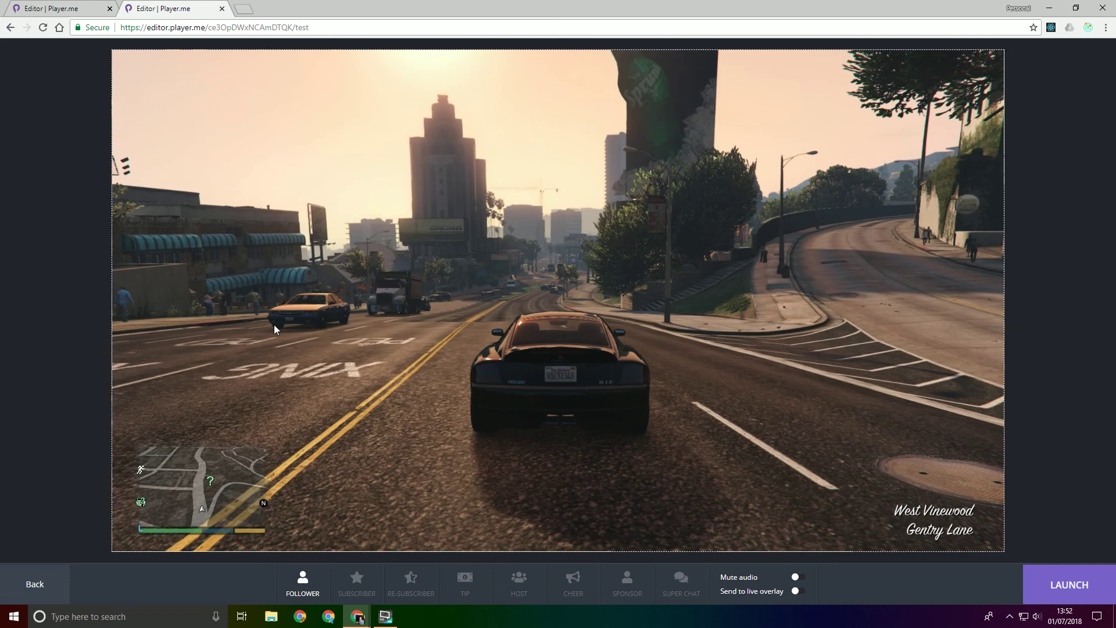
{"action": "left_click", "coordinate": [289, 579]}
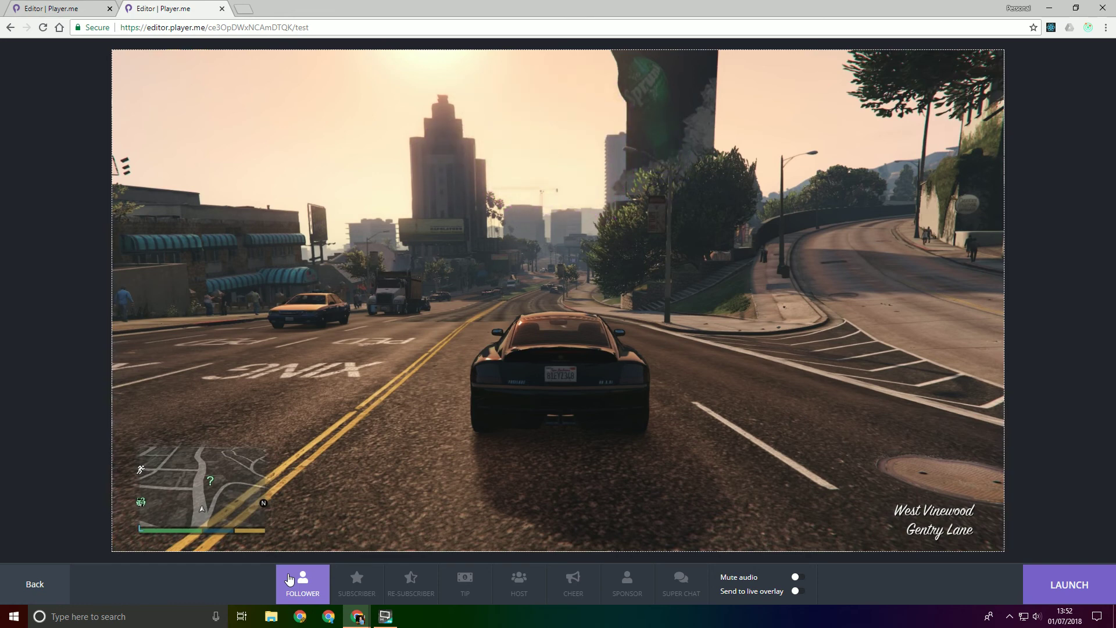
{"action": "left_click", "coordinate": [56, 578]}
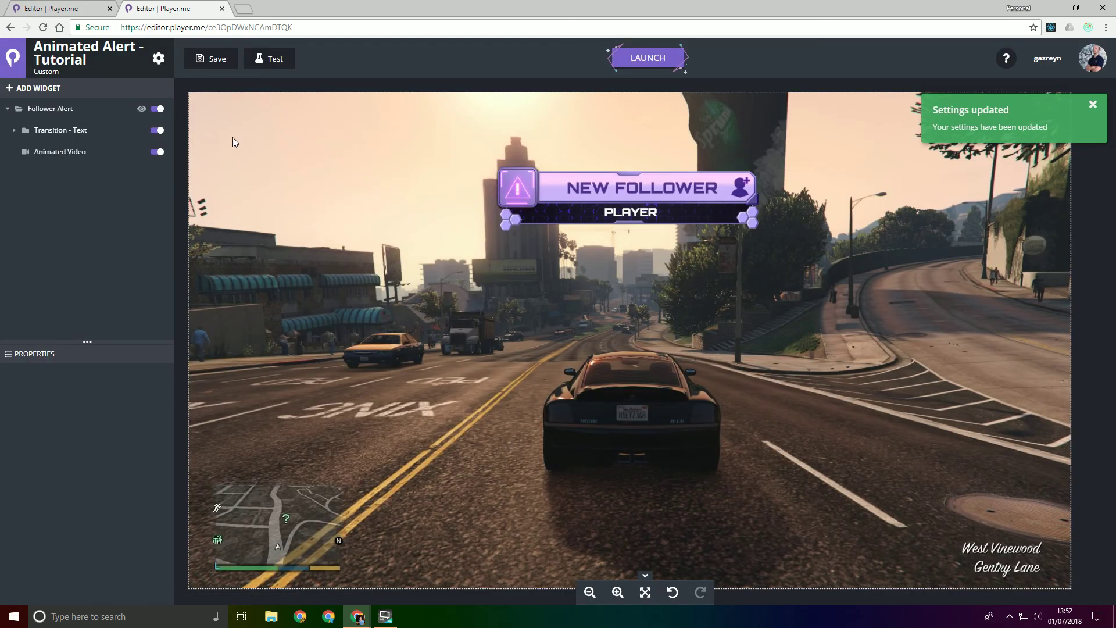
Expand the Transition - Text group to view its Fade In/Fade Out properties.
{"action": "left_click", "coordinate": [27, 131]}
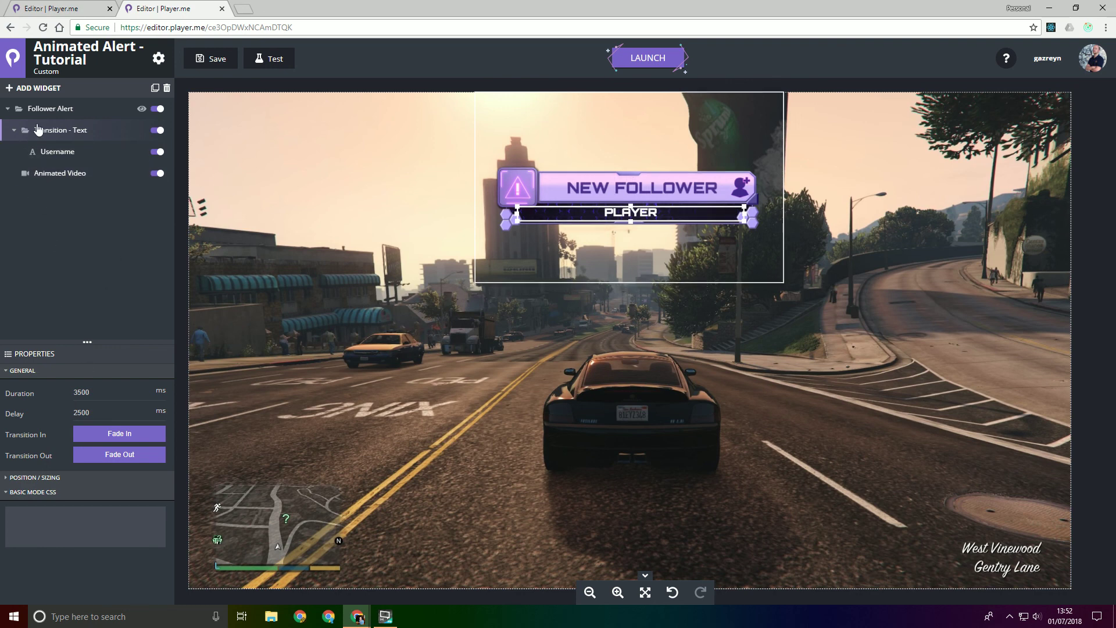
Show the Follower Alert group's AUDIO settings, with volume at 100.
{"action": "left_click", "coordinate": [50, 110]}
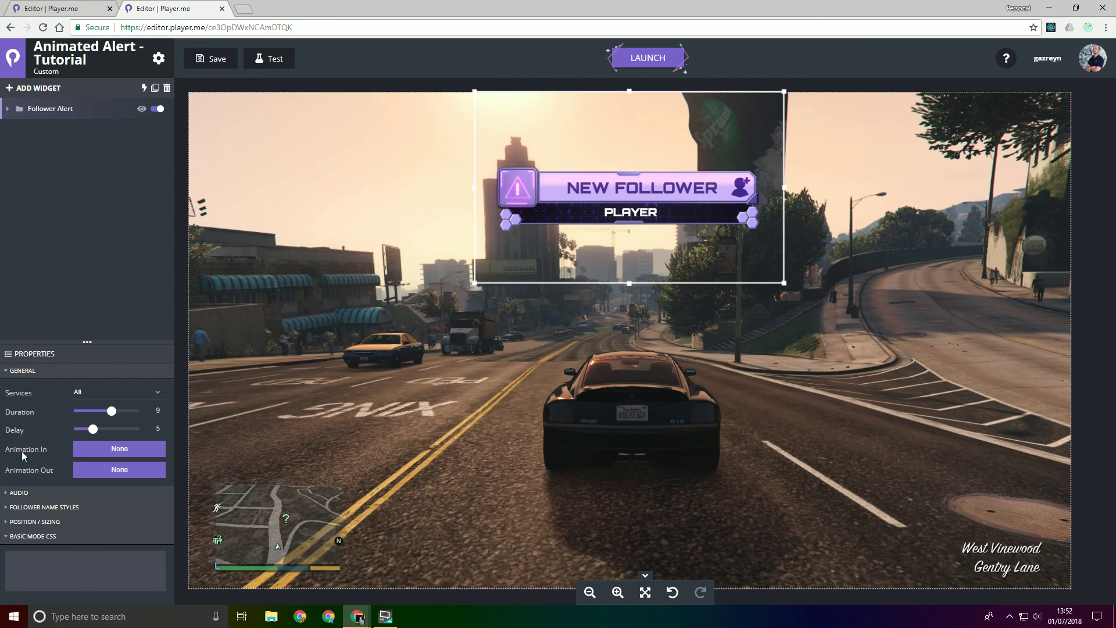
{"action": "left_click", "coordinate": [44, 493]}
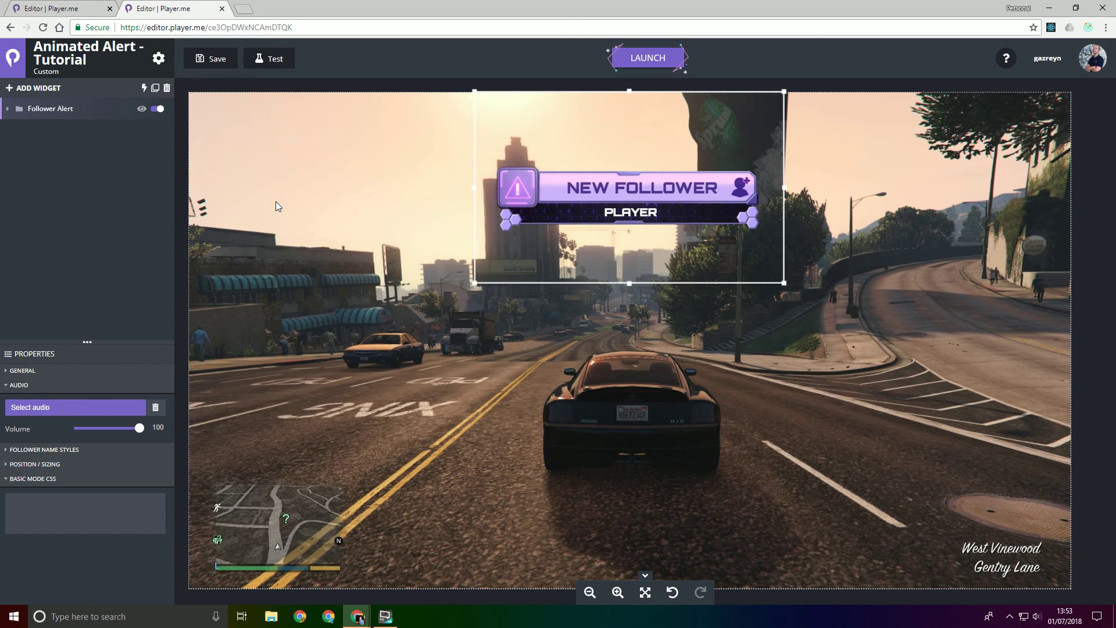
{"action": "left_click", "coordinate": [277, 216]}
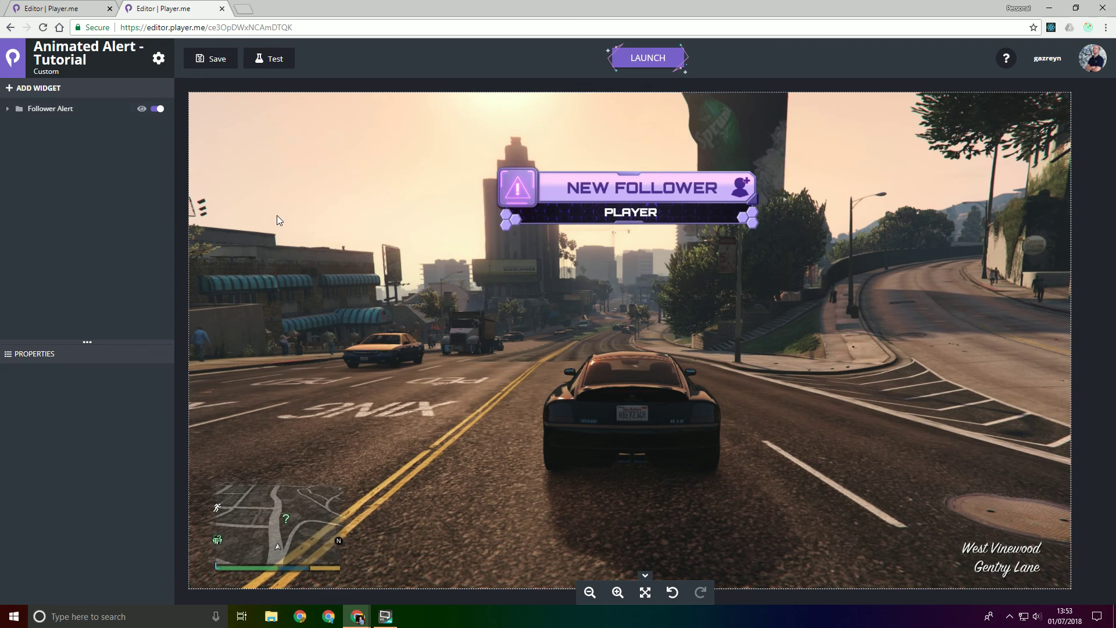